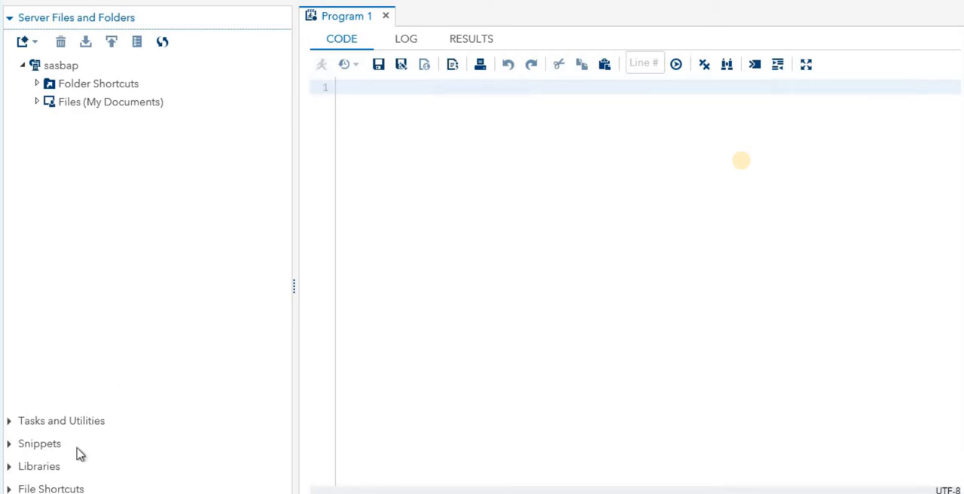
- Open the CARS table from the SASHELP library under My Libraries
{"action": "left_click", "coordinate": [47, 467]}
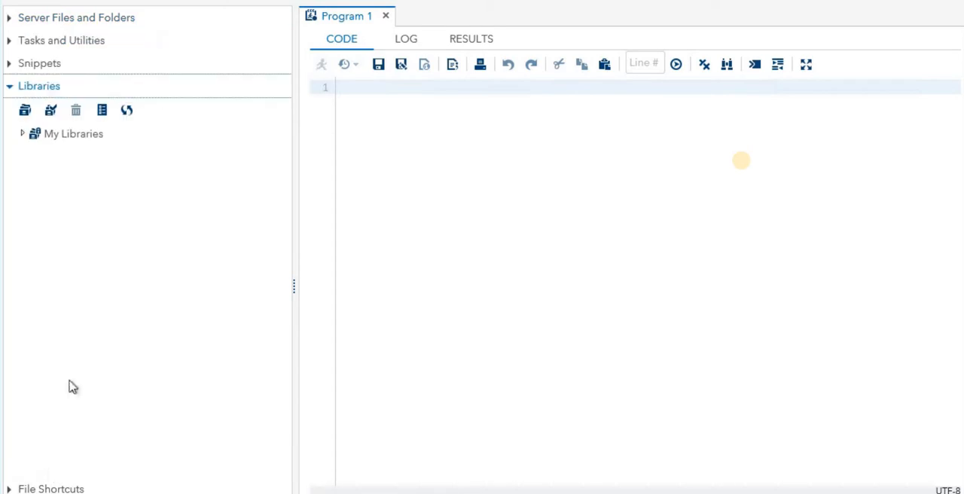
{"action": "left_click", "coordinate": [23, 136]}
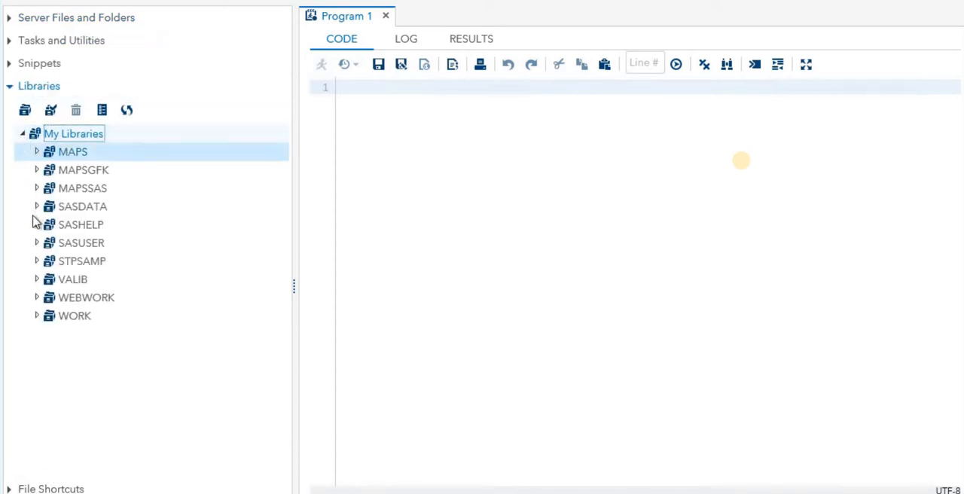
{"action": "left_click", "coordinate": [36, 224]}
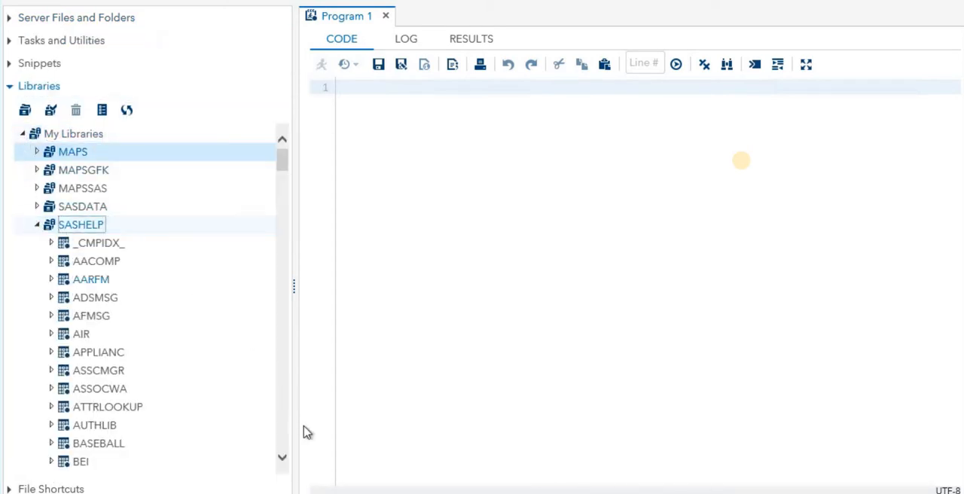
{"action": "scroll", "coordinate": [282, 452], "scroll_direction": "down", "scroll_amount": 6}
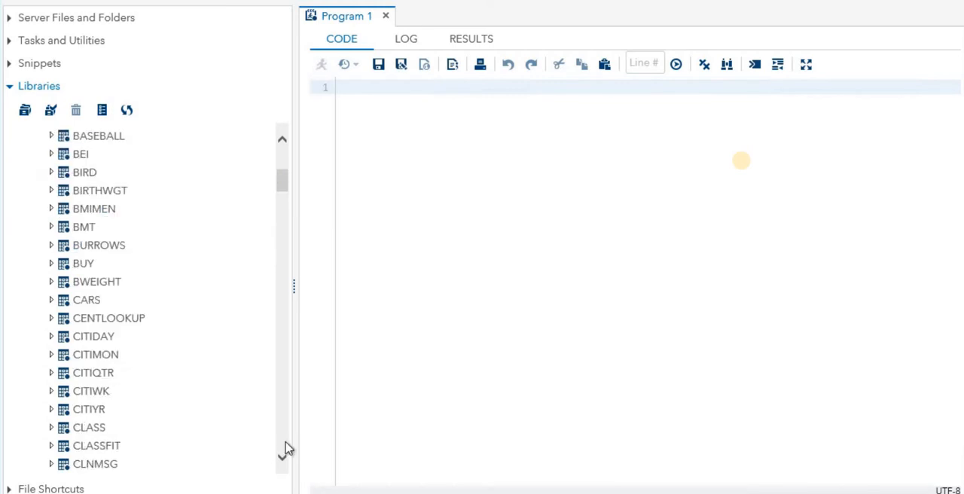
{"action": "double_click", "coordinate": [87, 300]}
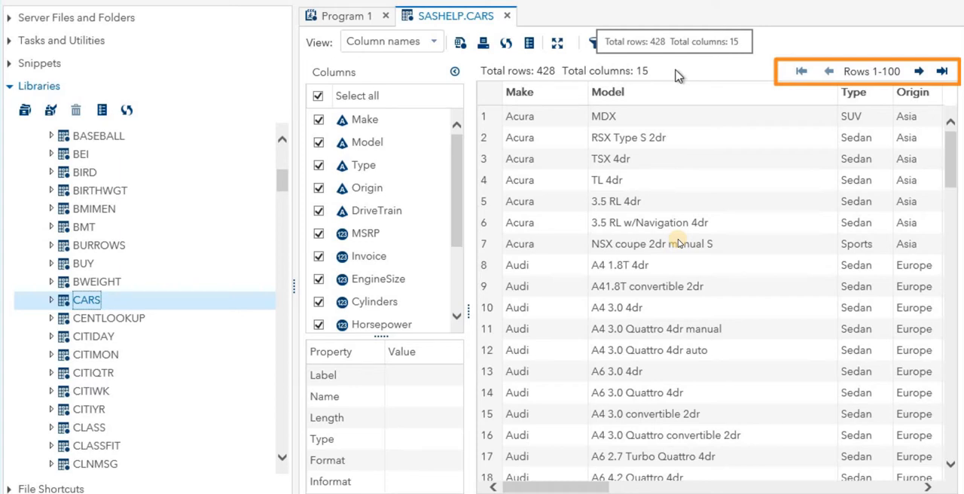
- Page through the CARS table up to rows 201-300 and return to the first page of rows
{"action": "left_click", "coordinate": [919, 70]}
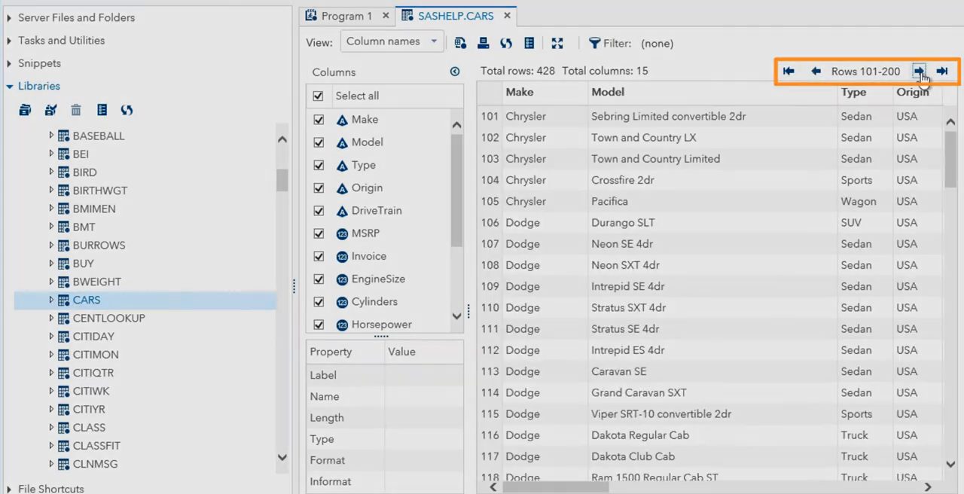
{"action": "left_click", "coordinate": [918, 70]}
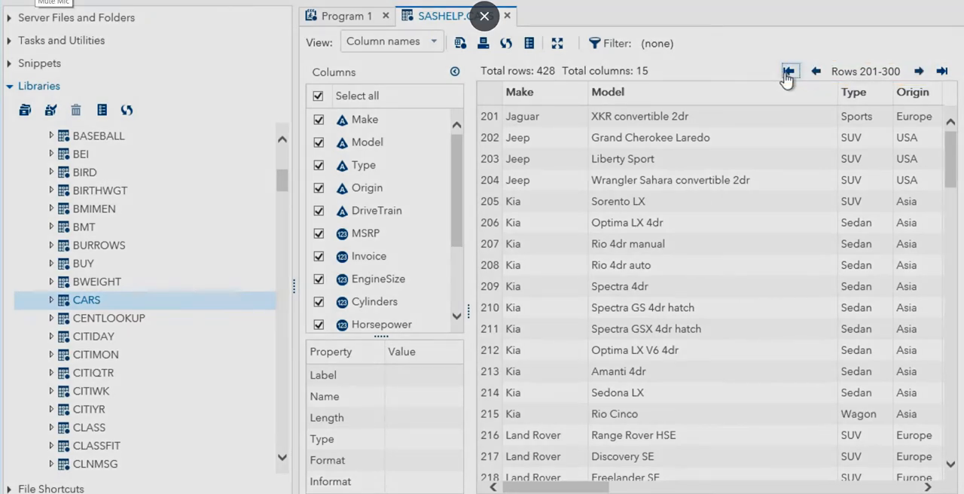
{"action": "left_click", "coordinate": [788, 71]}
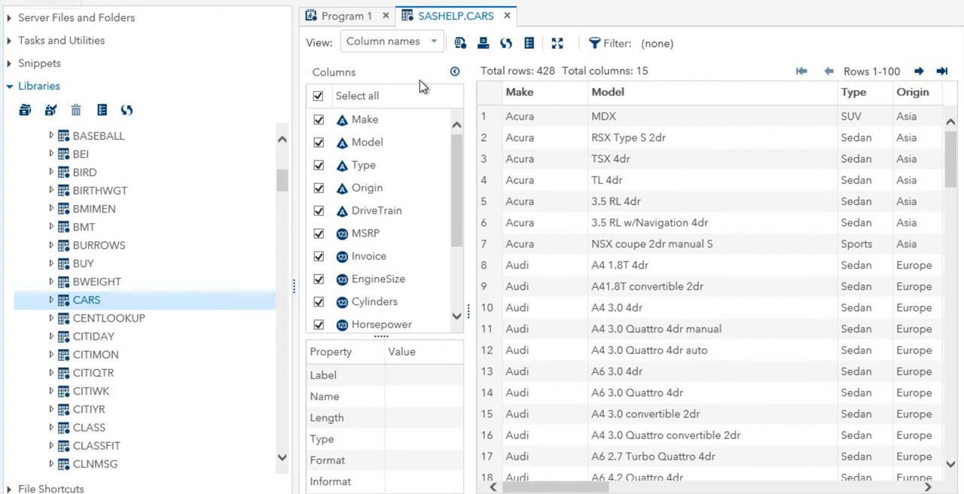
- Hide the Make column in the CARS table and show it again
{"action": "left_click", "coordinate": [319, 124]}
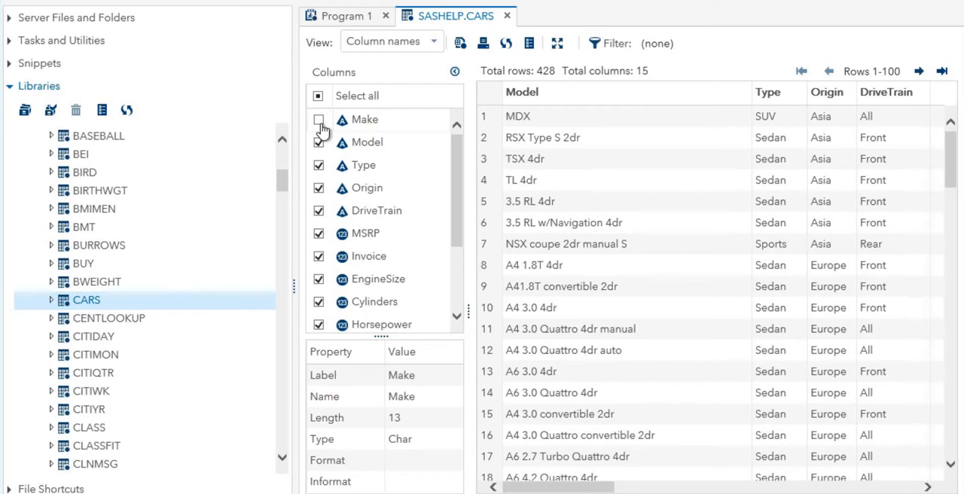
{"action": "left_click", "coordinate": [319, 122]}
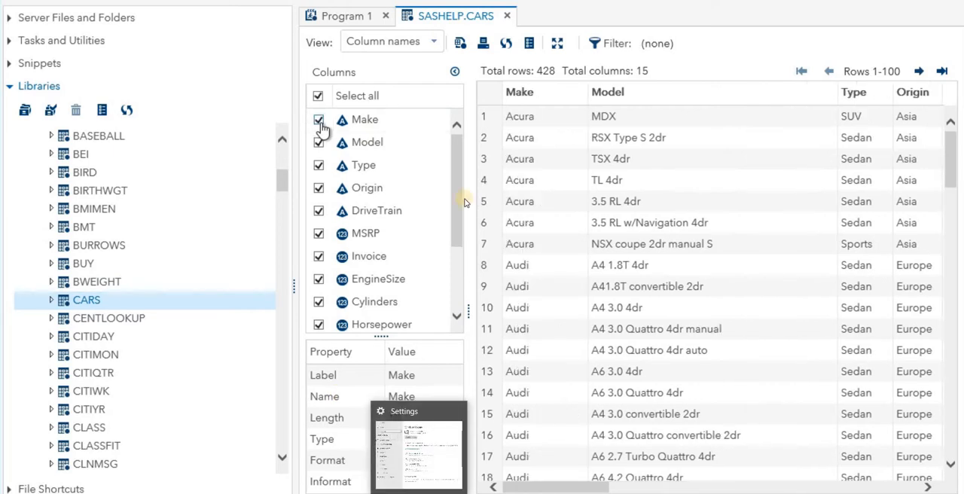
- Collapse the column list, maximize the table view and narrow the EngineSize column
{"action": "left_click", "coordinate": [455, 74]}
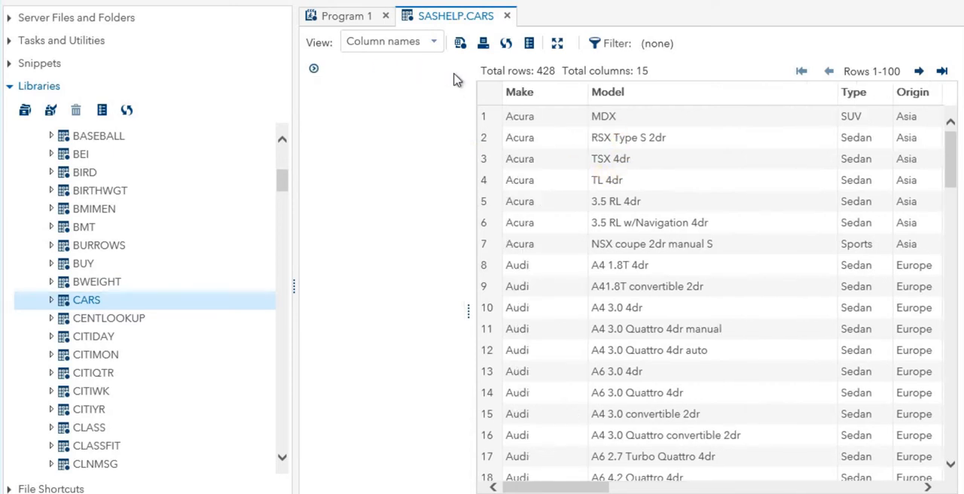
{"action": "left_click", "coordinate": [557, 46]}
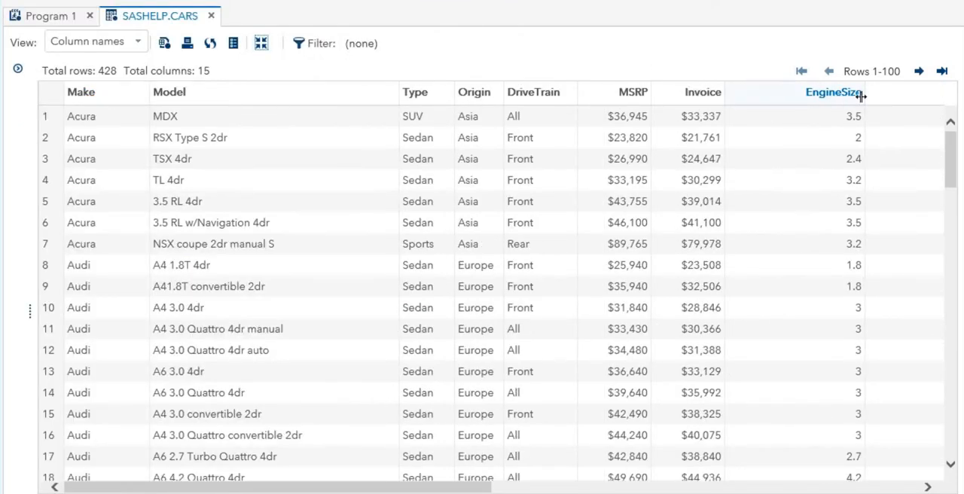
{"action": "left_click_drag", "start_coordinate": [861, 95], "coordinate": [795, 100]}
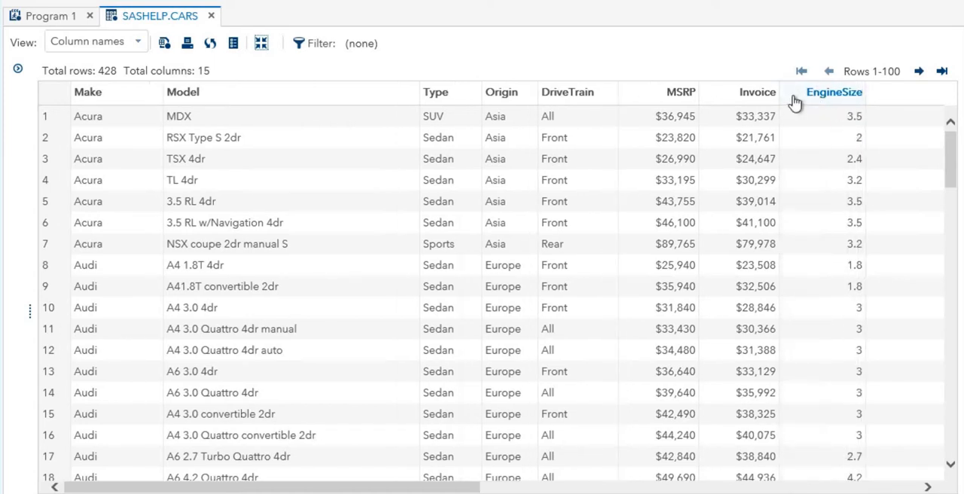
- Filter the CARS table to rows with Invoice greater than or equal to 30000
{"action": "right_click", "coordinate": [717, 98]}
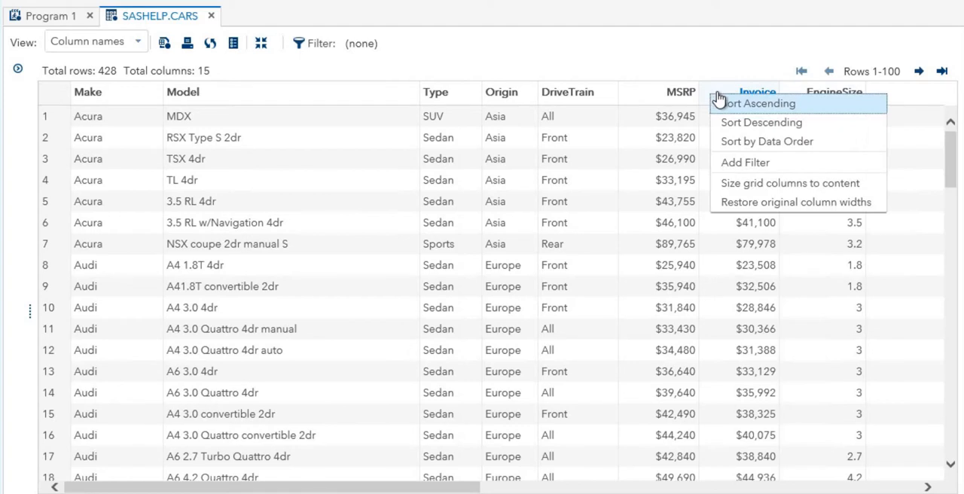
{"action": "left_click", "coordinate": [753, 164]}
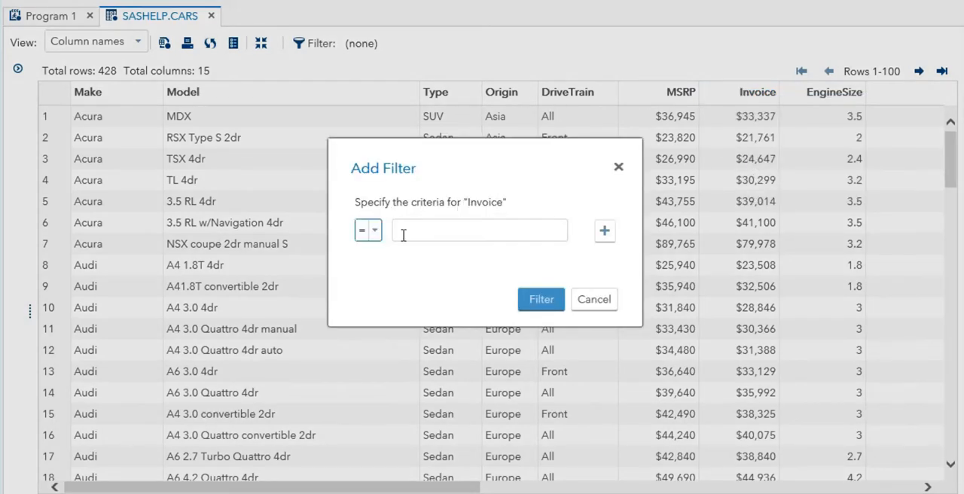
{"action": "left_click", "coordinate": [374, 235]}
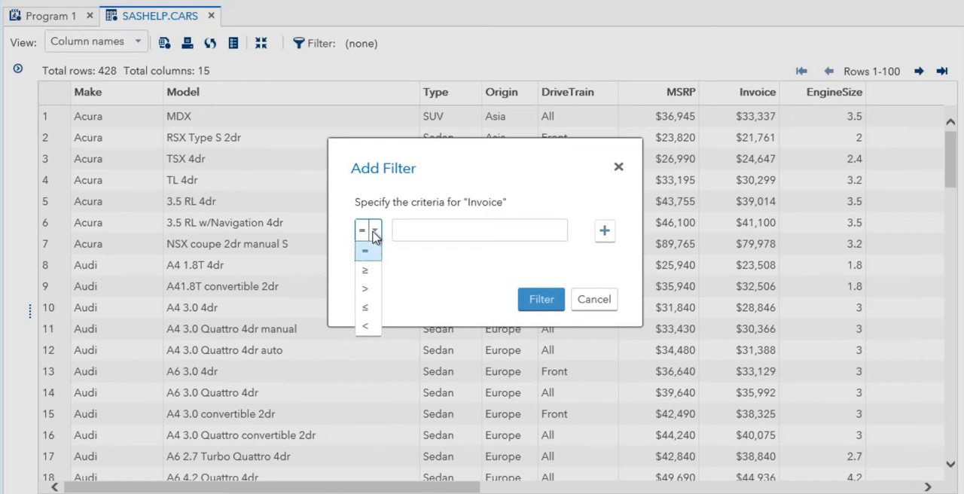
{"action": "left_click", "coordinate": [365, 277]}
{"action": "left_click", "coordinate": [445, 231]}
{"action": "type", "text": "300000"}
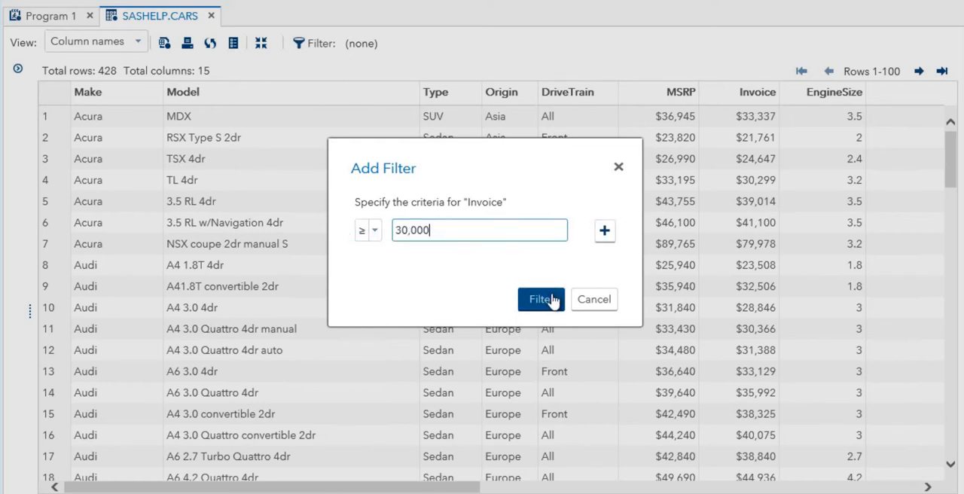
{"action": "left_click", "coordinate": [552, 300]}
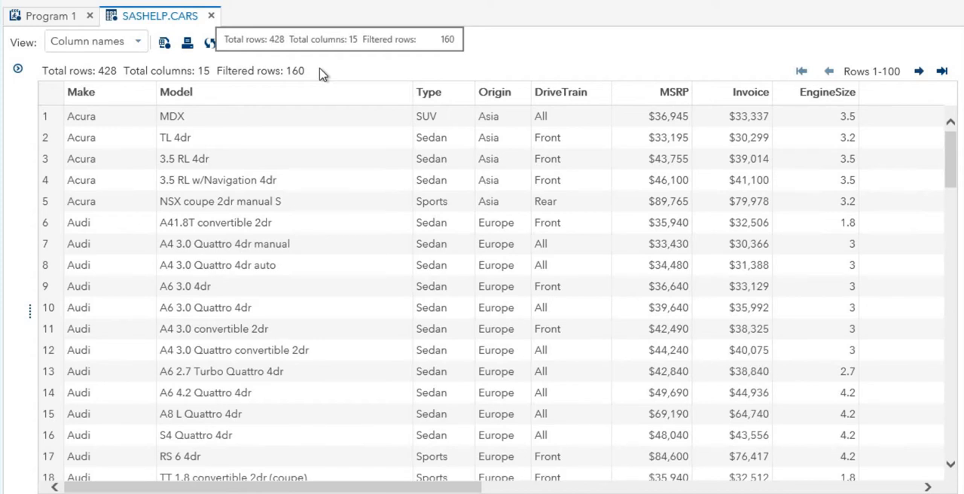
- Display the generated query code for the filtered CARS table and close that program
{"action": "left_click", "coordinate": [165, 45]}
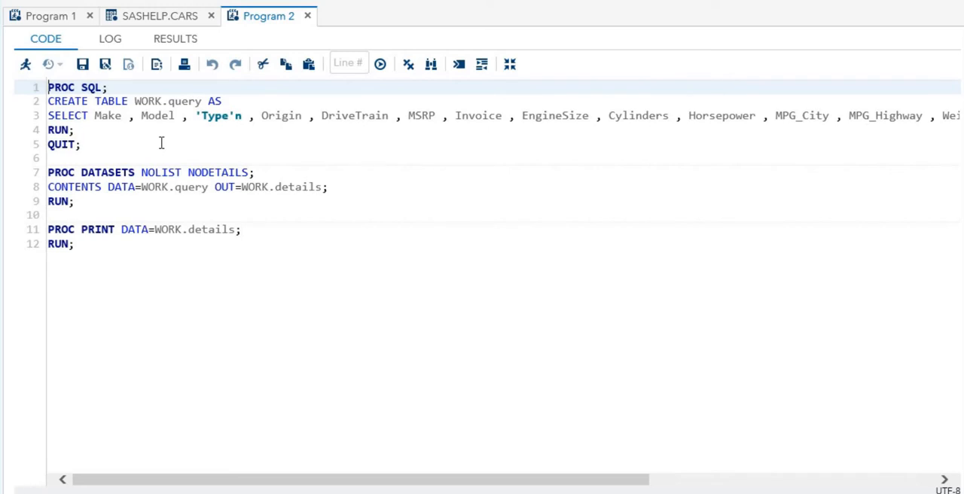
{"action": "left_click", "coordinate": [308, 16]}
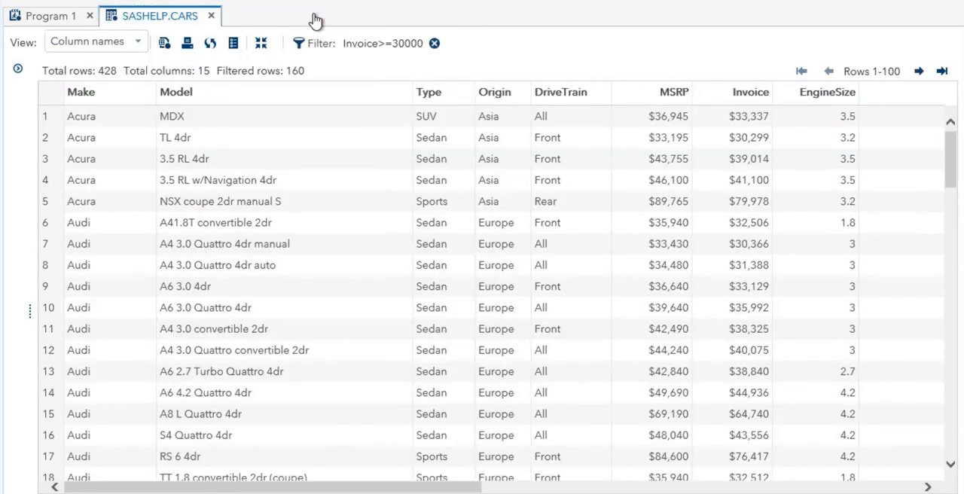
- Exit the maximized view and expand the column list of the CARS table
{"action": "left_click", "coordinate": [264, 46]}
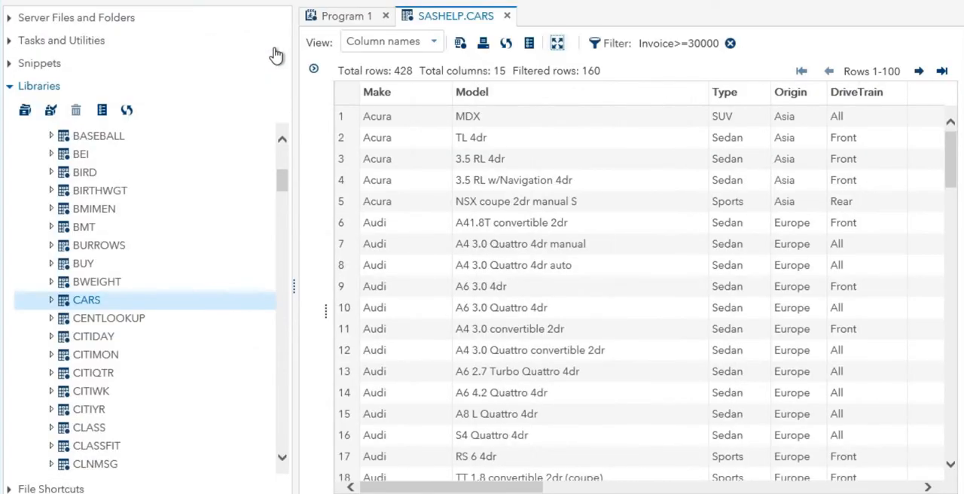
{"action": "left_click", "coordinate": [314, 71]}
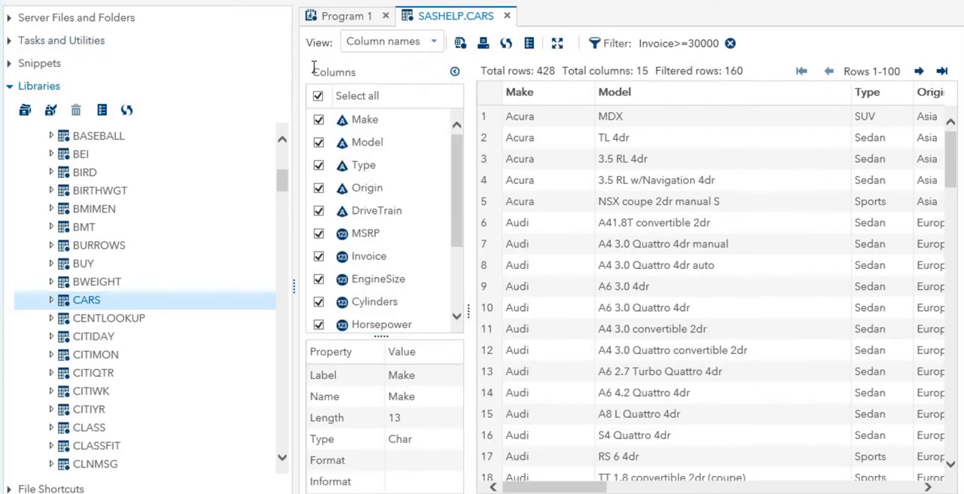
- Switch to Program 1 and begin the first code line with the keyword proc
{"action": "left_click", "coordinate": [334, 20]}
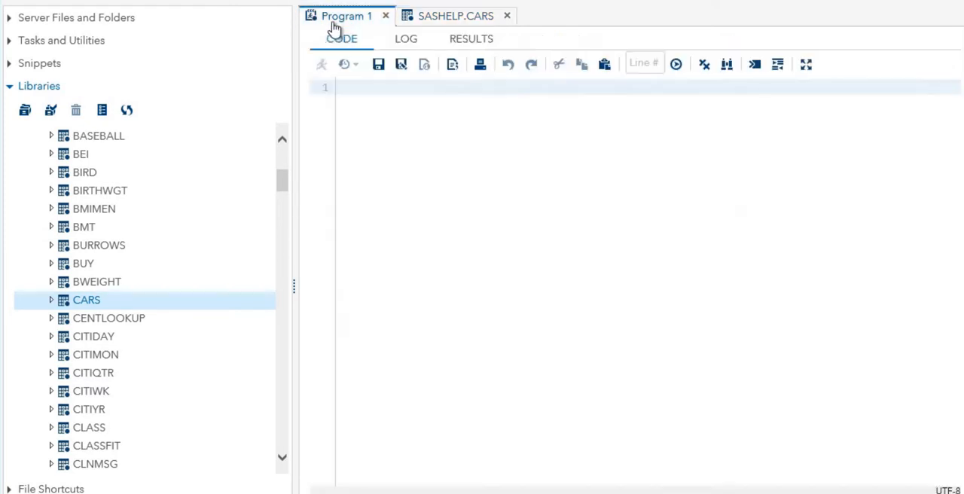
{"action": "left_click", "coordinate": [348, 90]}
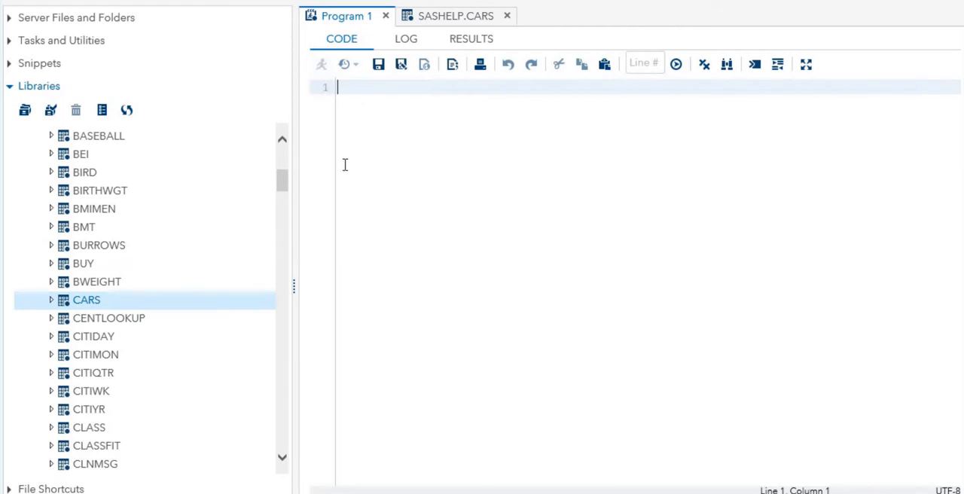
{"action": "type", "text": "proc"}
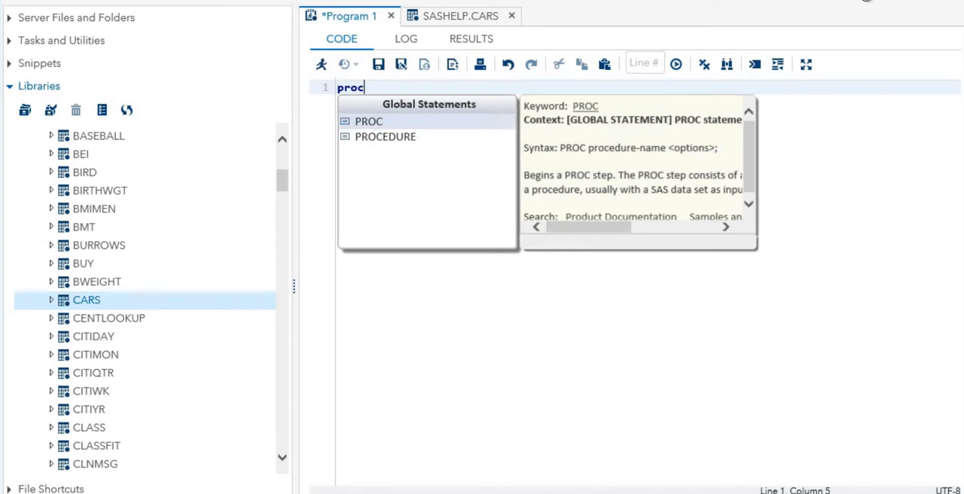
- Disable autocomplete in the editor preferences and save the change
{"action": "left_click", "coordinate": [866, 2]}
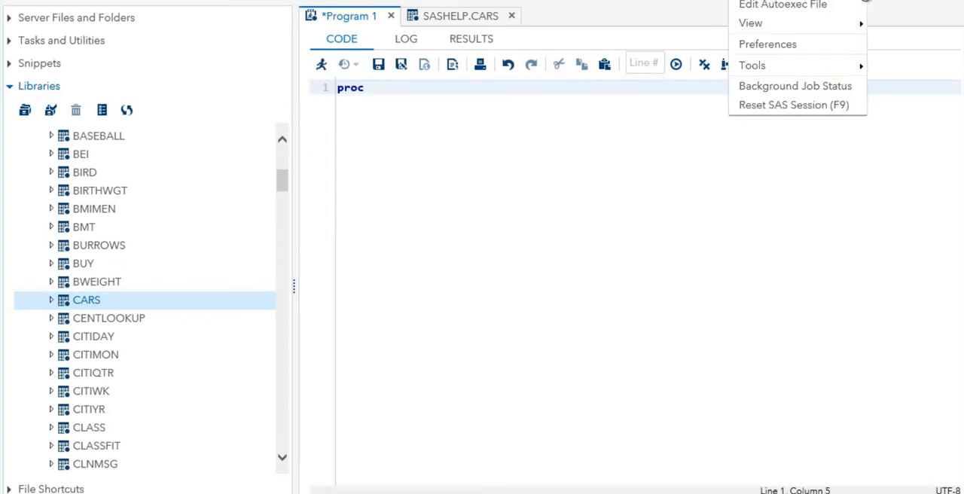
{"action": "left_click", "coordinate": [783, 45]}
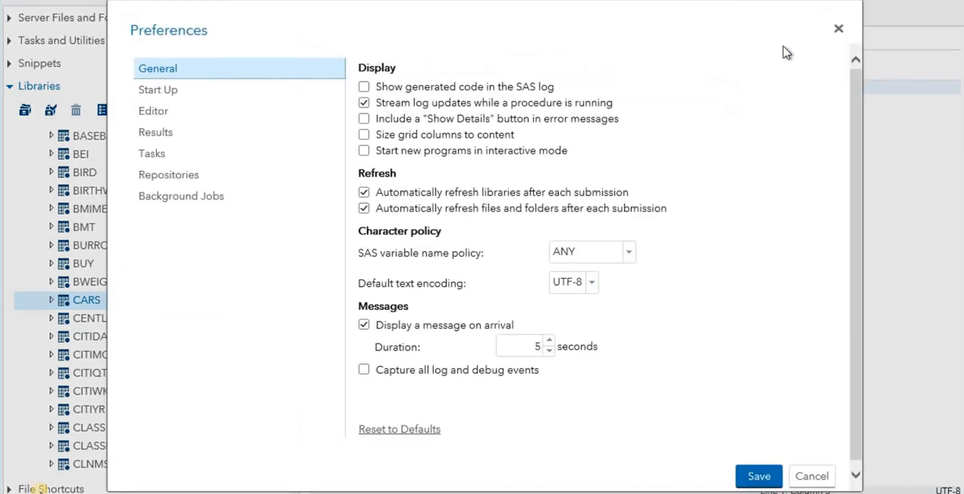
{"action": "left_click", "coordinate": [151, 115]}
{"action": "left_click", "coordinate": [364, 68]}
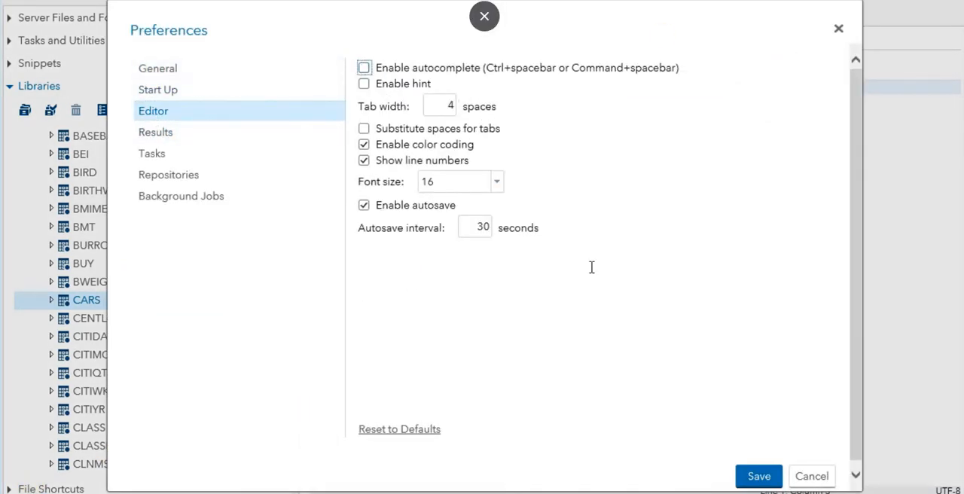
{"action": "left_click", "coordinate": [758, 476]}
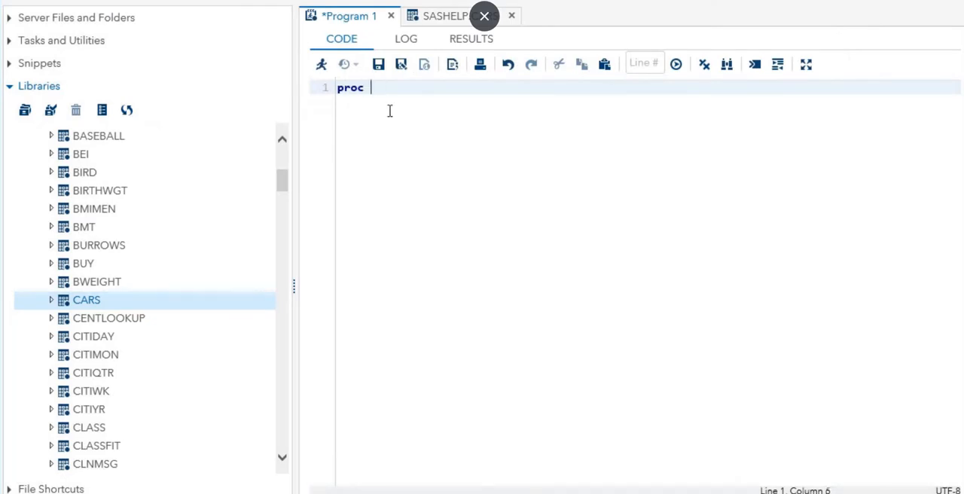
- Complete the code as "proc print data=sashelp.cars;" followed by "run;" and run the program
{"action": "type", "text": "print"}
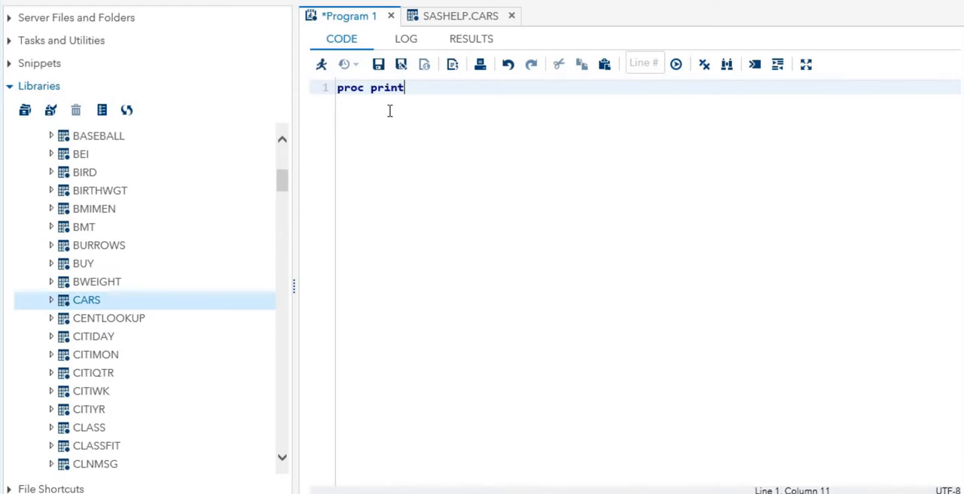
{"action": "type", "text": " data=sashelp.cars"}
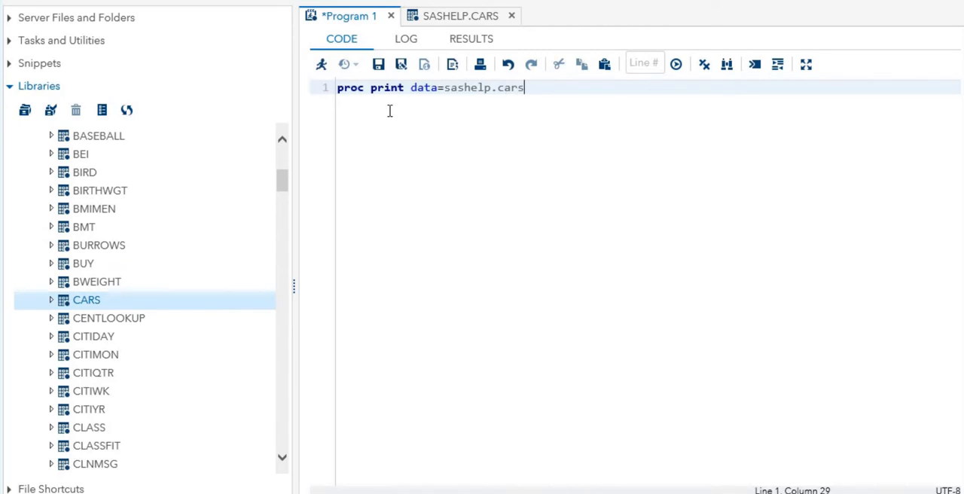
{"action": "type", "text": ";"}
{"action": "key", "text": "Return"}
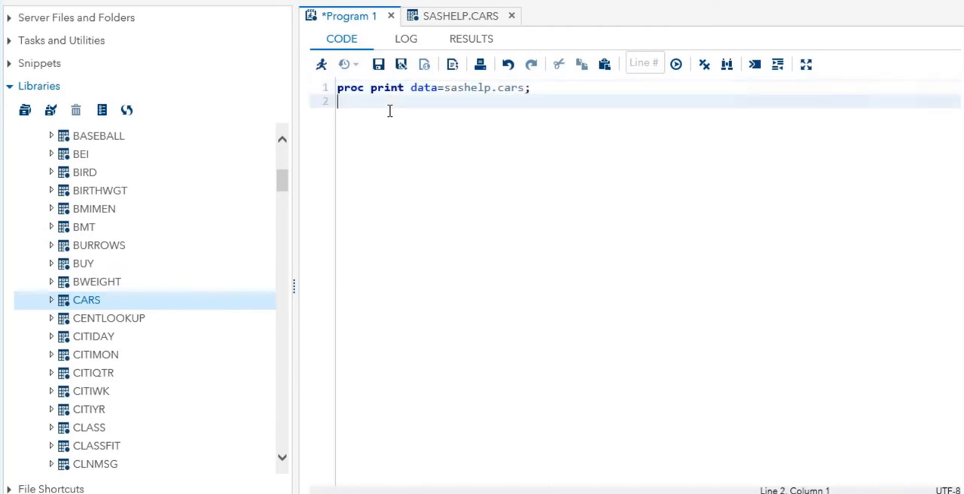
{"action": "type", "text": "run;"}
{"action": "left_click", "coordinate": [322, 67]}
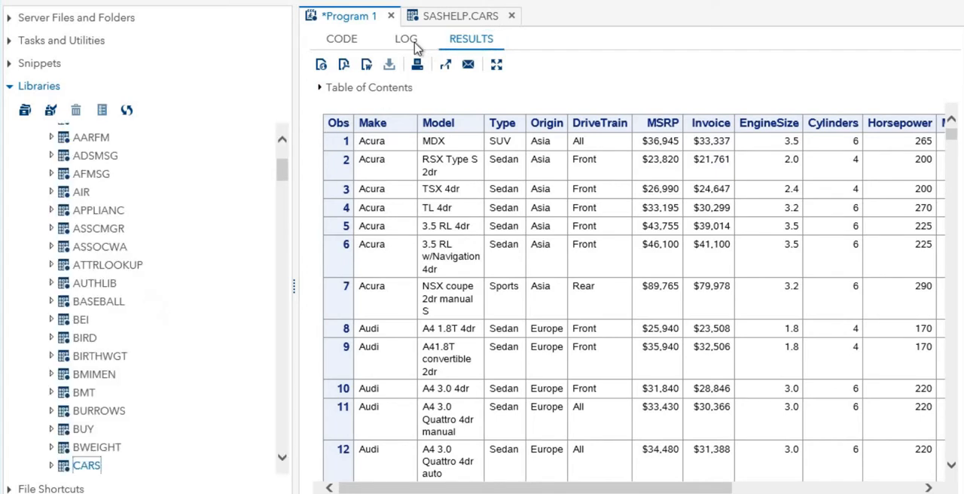
- Check the program's log for errors, warnings and notes, and return to the printed results
{"action": "left_click", "coordinate": [407, 41]}
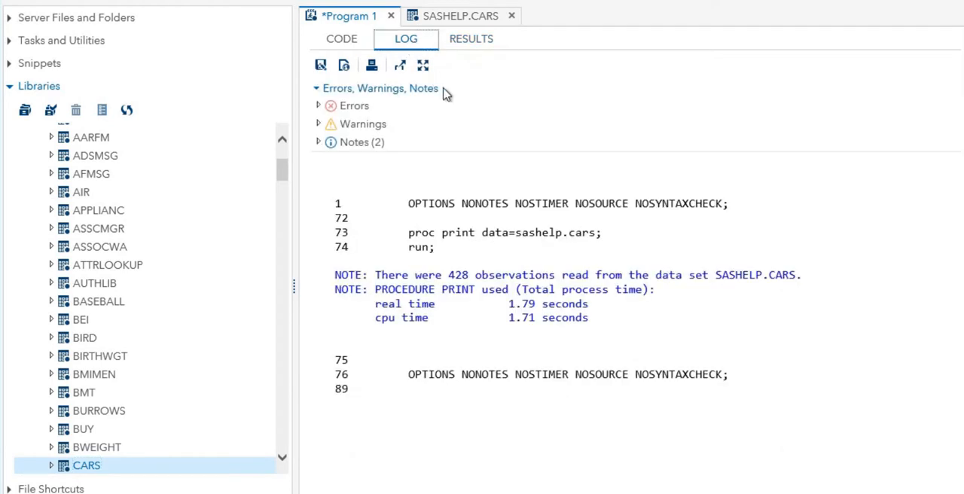
{"action": "left_click", "coordinate": [473, 40]}
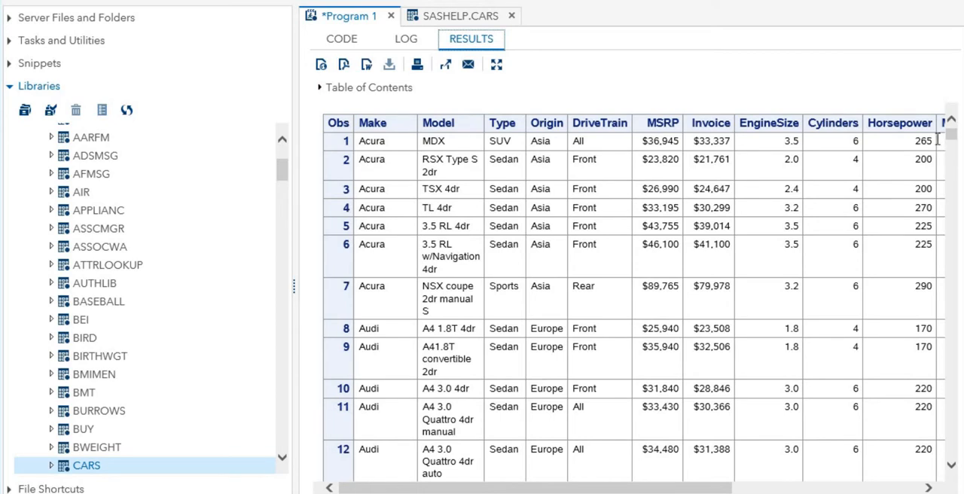
- Re-enable autocomplete in the editor preferences and save the change
{"action": "left_click", "coordinate": [953, 248]}
{"action": "left_click_drag", "start_coordinate": [952, 245], "coordinate": [949, 463]}
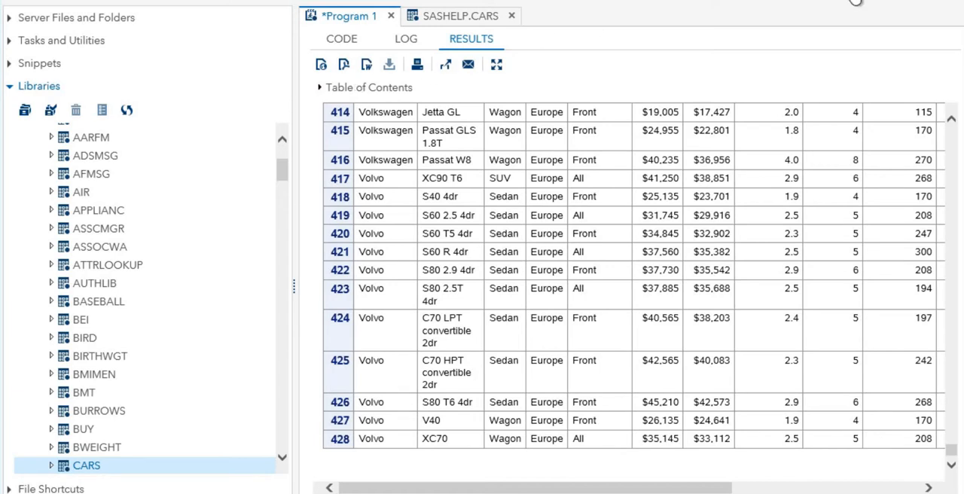
{"action": "left_click", "coordinate": [856, 3]}
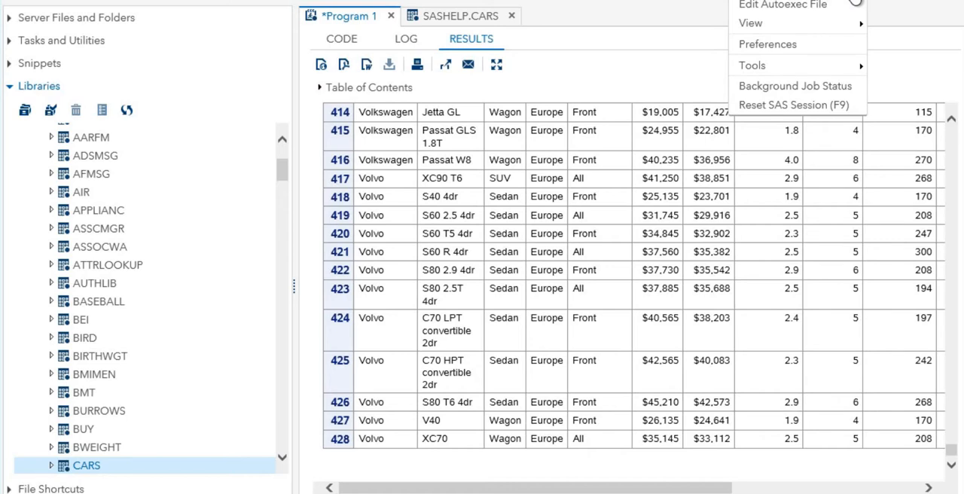
{"action": "left_click", "coordinate": [801, 45]}
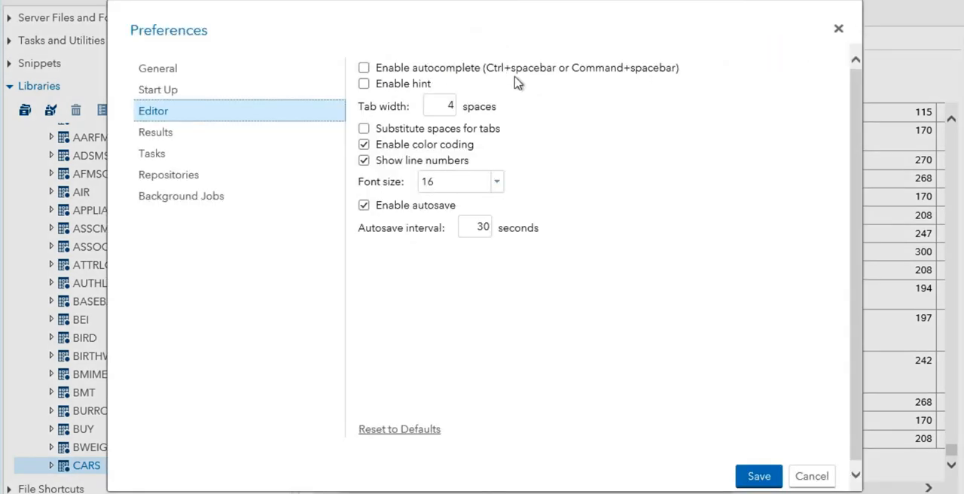
{"action": "left_click", "coordinate": [365, 69]}
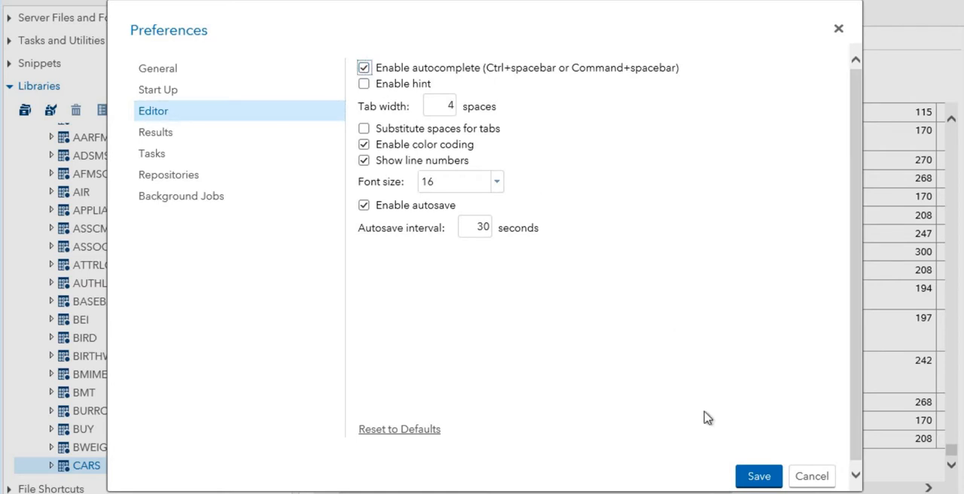
{"action": "left_click", "coordinate": [757, 476]}
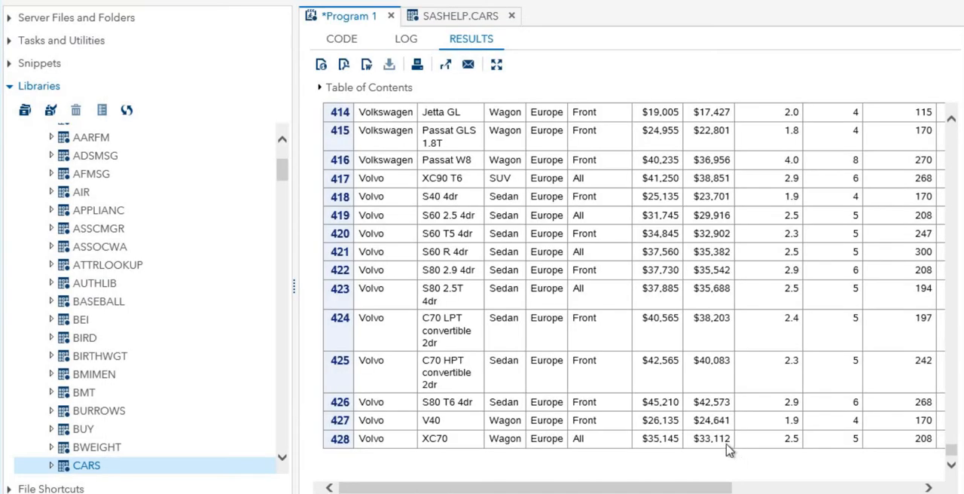
- Create a new SAS program, begin it with "proc print" and look through the syntax help for the PRINT procedure
{"action": "left_click", "coordinate": [710, 2]}
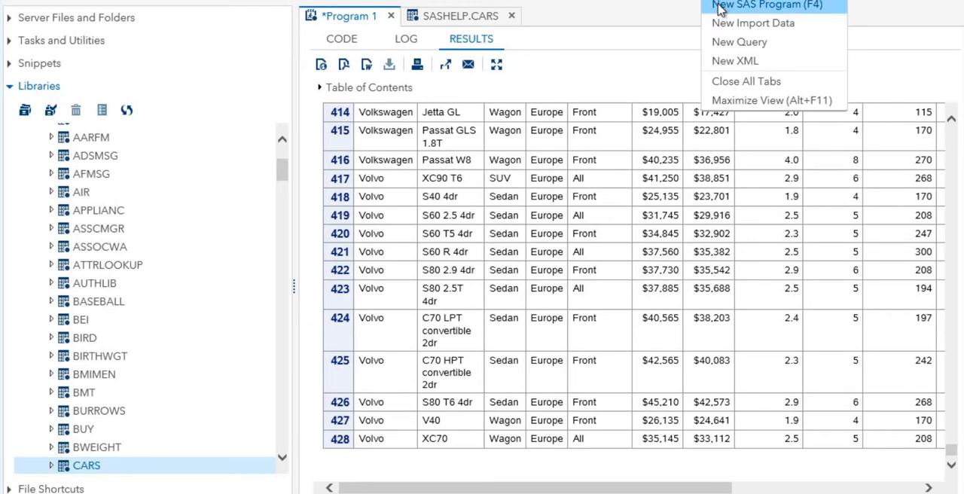
{"action": "left_click", "coordinate": [719, 8]}
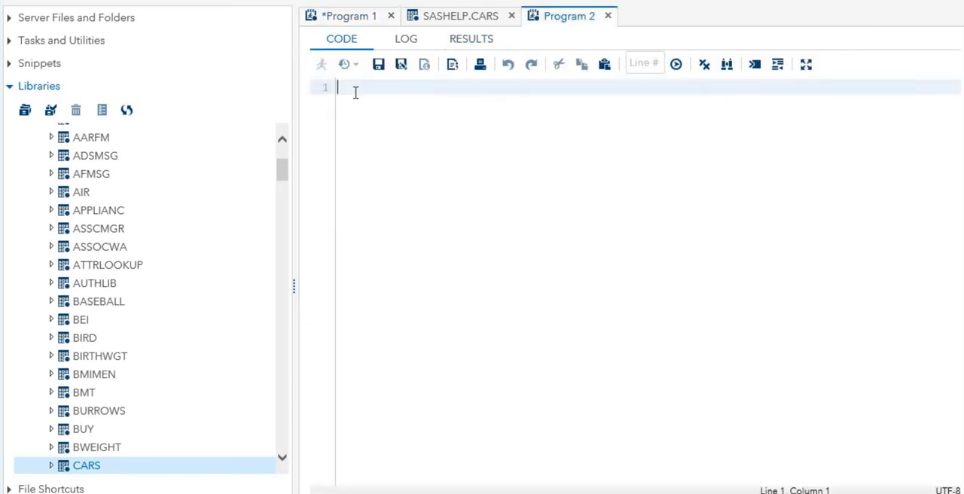
{"action": "type", "text": "proc p"}
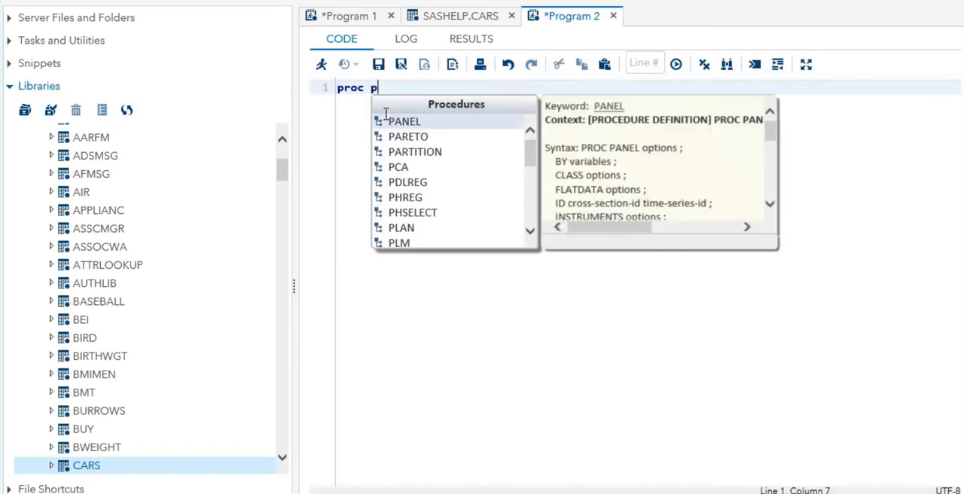
{"action": "type", "text": "ri"}
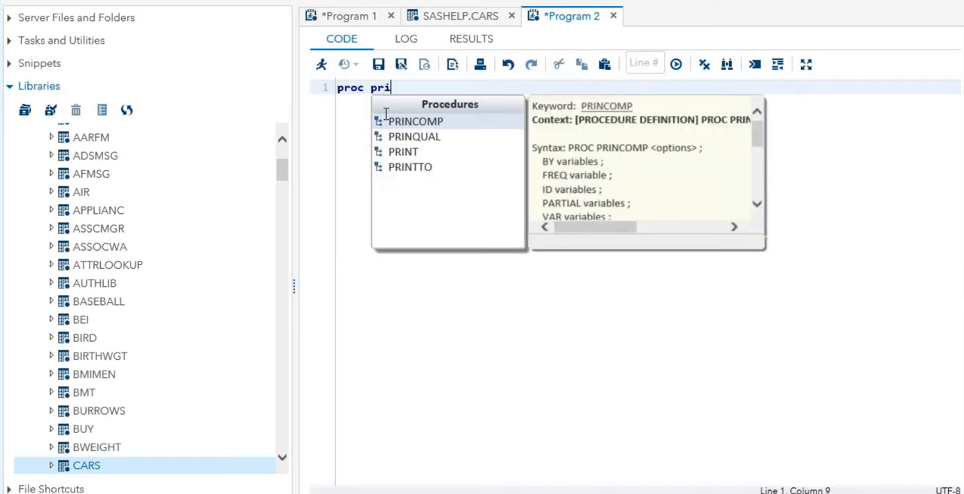
{"action": "type", "text": "nt"}
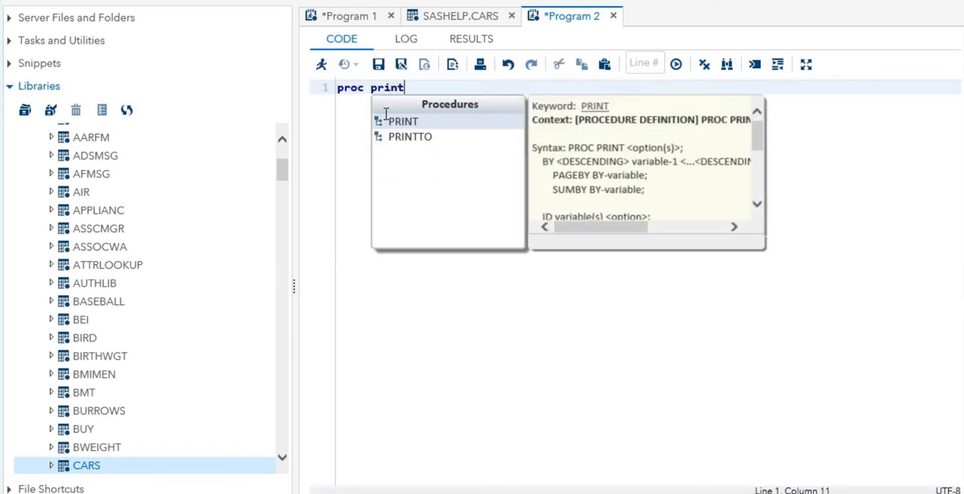
{"action": "scroll", "coordinate": [757, 198], "scroll_direction": "down", "scroll_amount": 5}
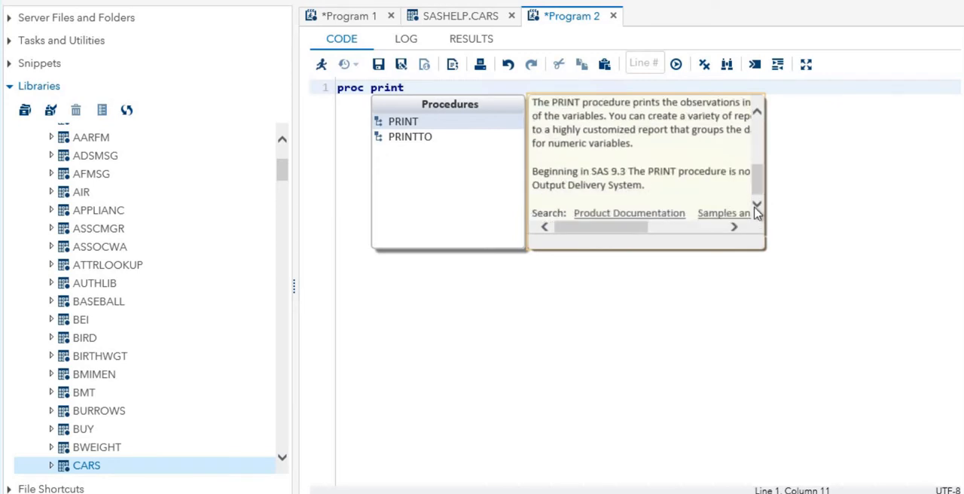
{"action": "key", "text": "Escape"}
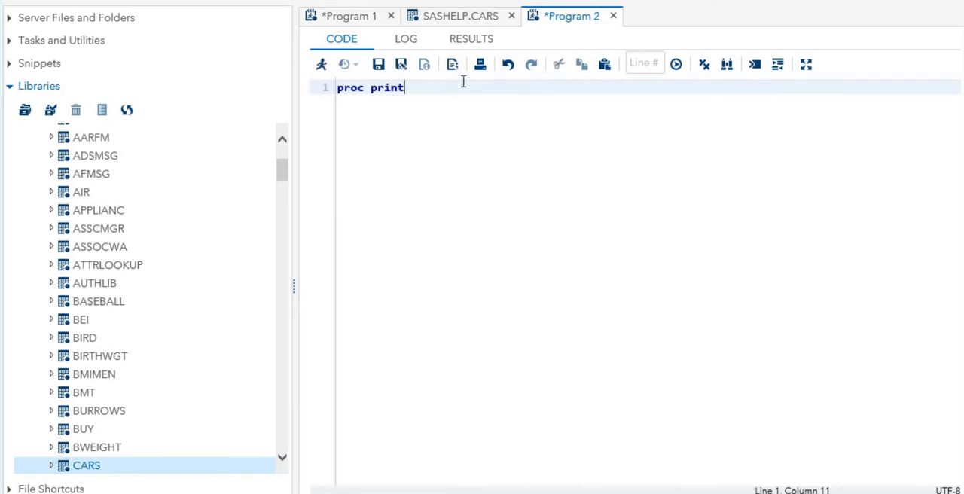
- Complete the first line with "data=sashelp.cars;" and add the indented statement "by make;" on the second line
{"action": "type", "text": "data=sashe"}
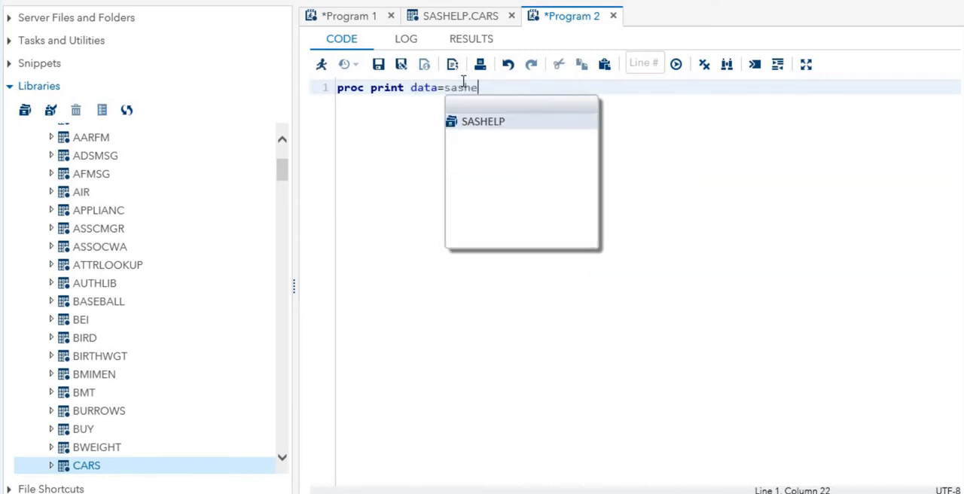
{"action": "type", "text": "lp.cars;"}
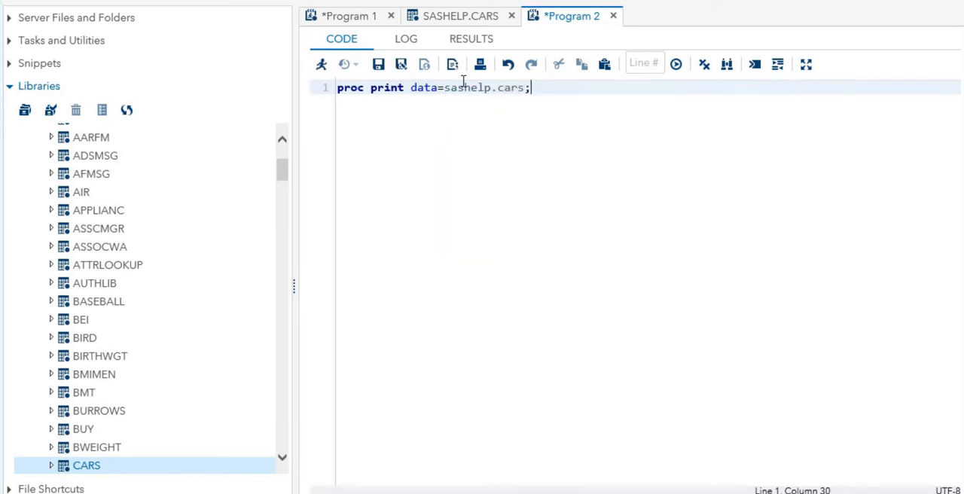
{"action": "key", "text": "Return"}
{"action": "key", "text": "Tab"}
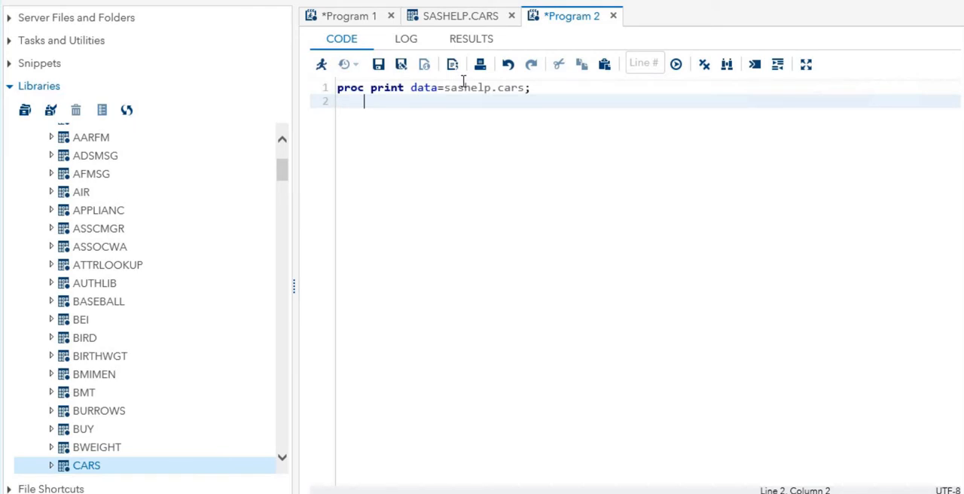
{"action": "type", "text": "by "}
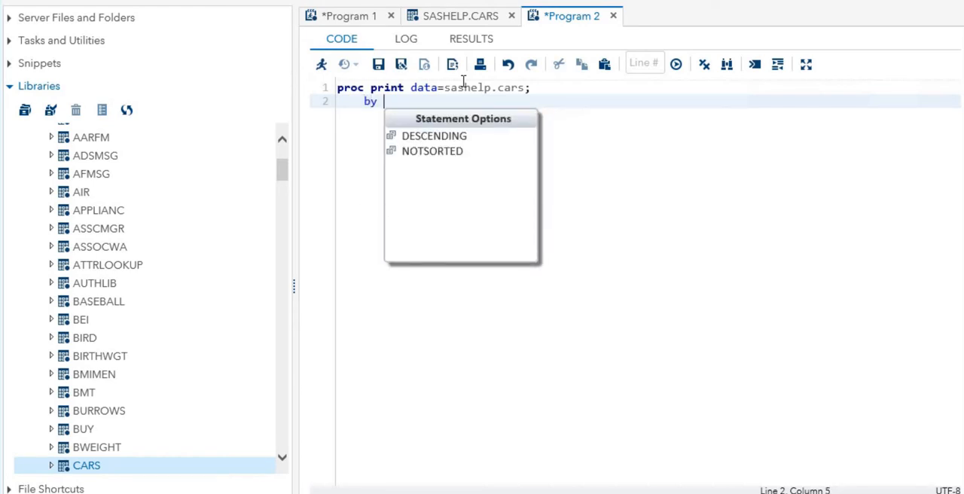
{"action": "type", "text": "make;"}
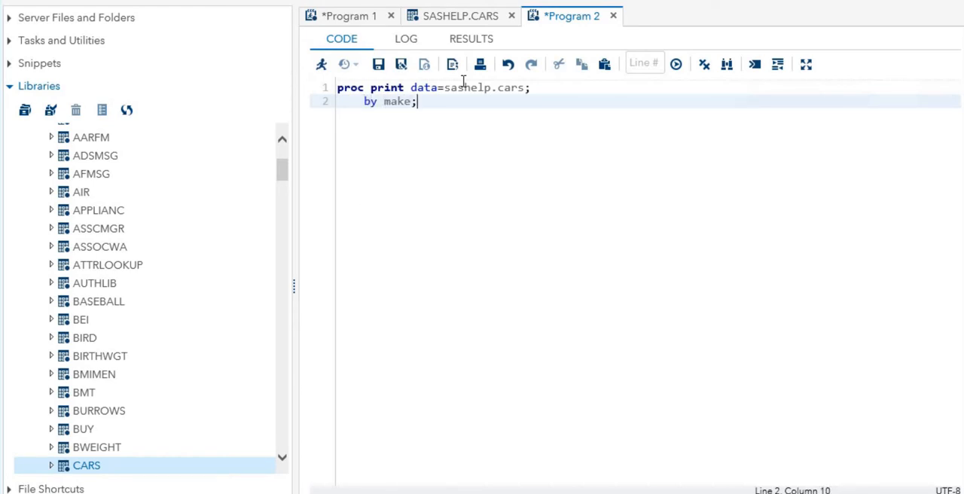
- Add the statement "var make model type;" on the third line of the program
{"action": "key", "text": "Return"}
{"action": "type", "text": "var"}
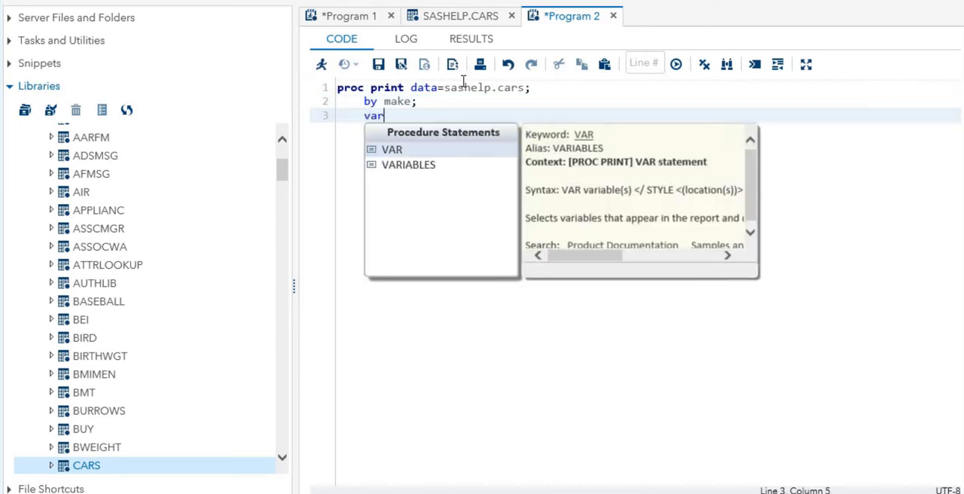
{"action": "type", "text": " make"}
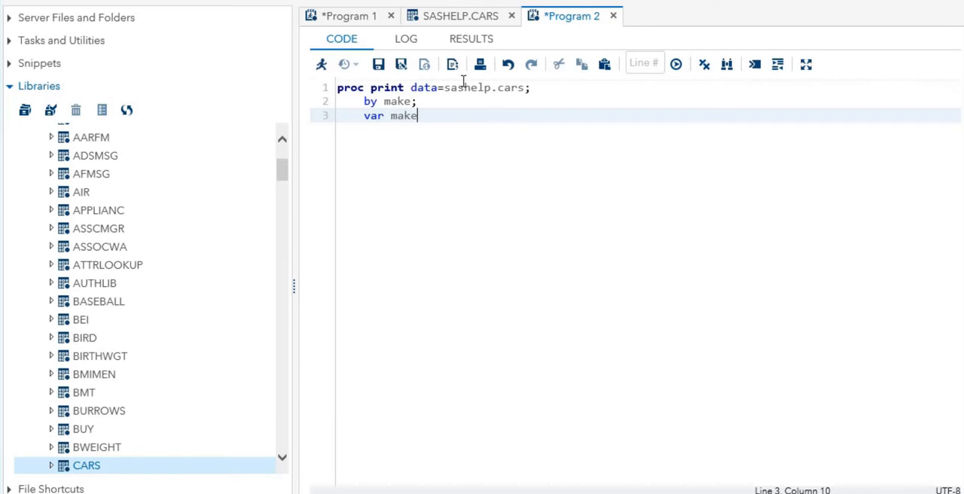
{"action": "type", "text": " model type;"}
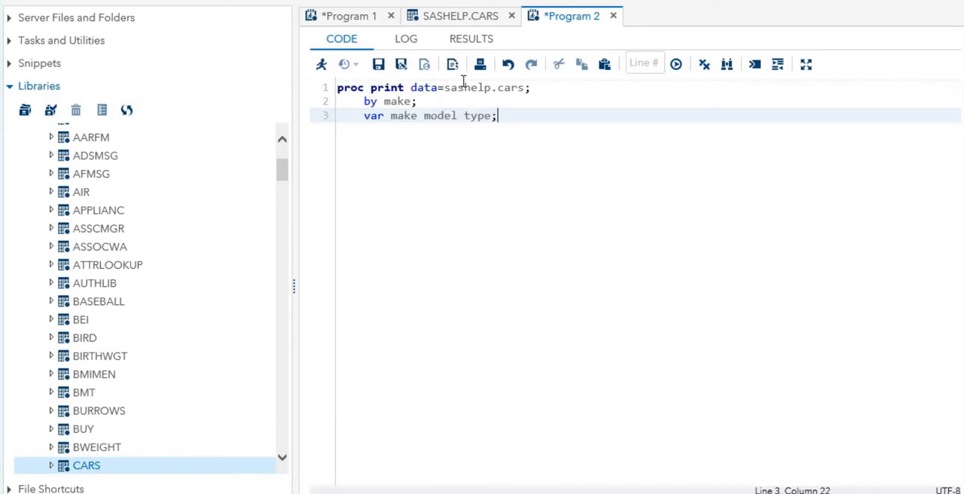
- End the procedure with an unindented "run;" statement and run the program
{"action": "key", "text": "Return"}
{"action": "key", "text": "BackSpace"}
{"action": "type", "text": "run"}
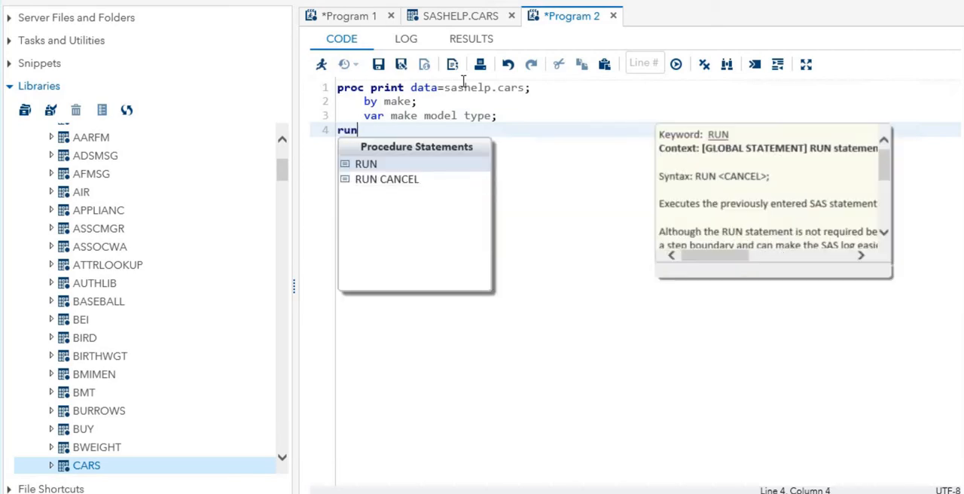
{"action": "type", "text": ";"}
{"action": "left_click", "coordinate": [321, 64]}
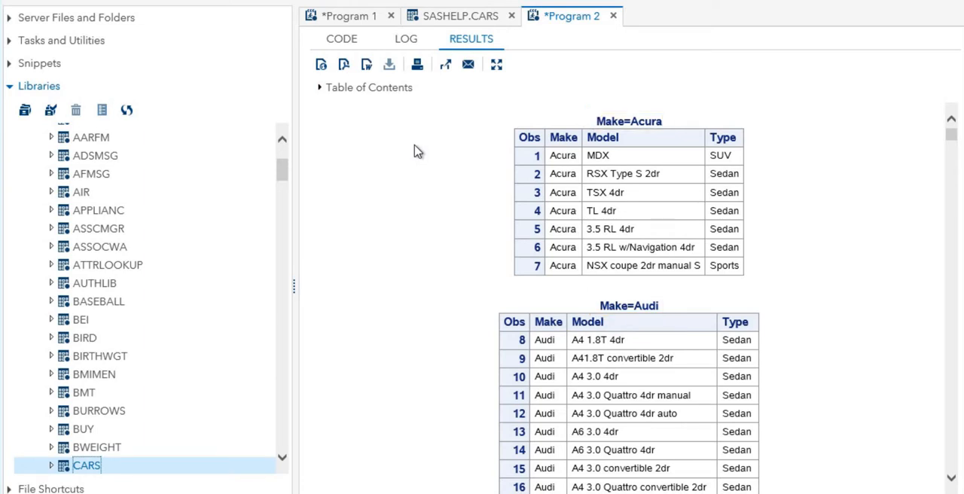
- Return to the code, insert the MPG_City and MPG_Highway columns of the CARS table after type in the var statement, and rerun the program
{"action": "left_click", "coordinate": [345, 41]}
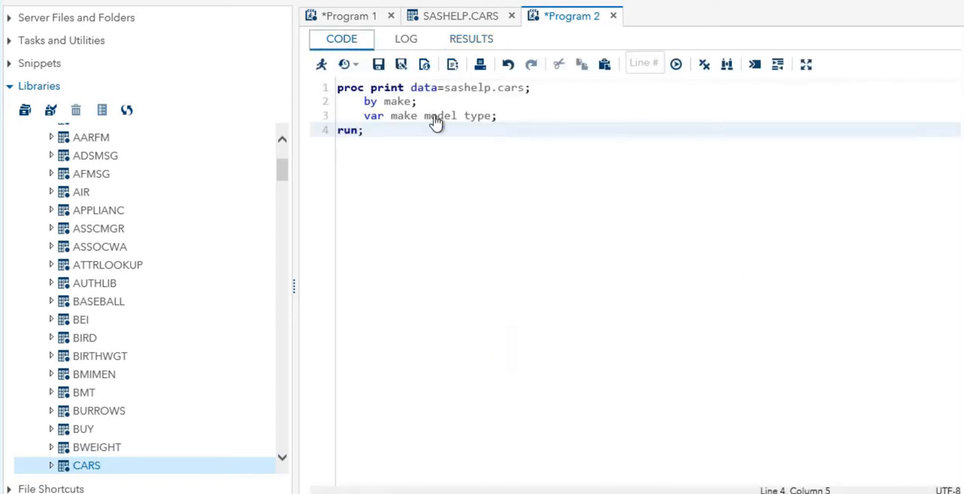
{"action": "left_click", "coordinate": [494, 116]}
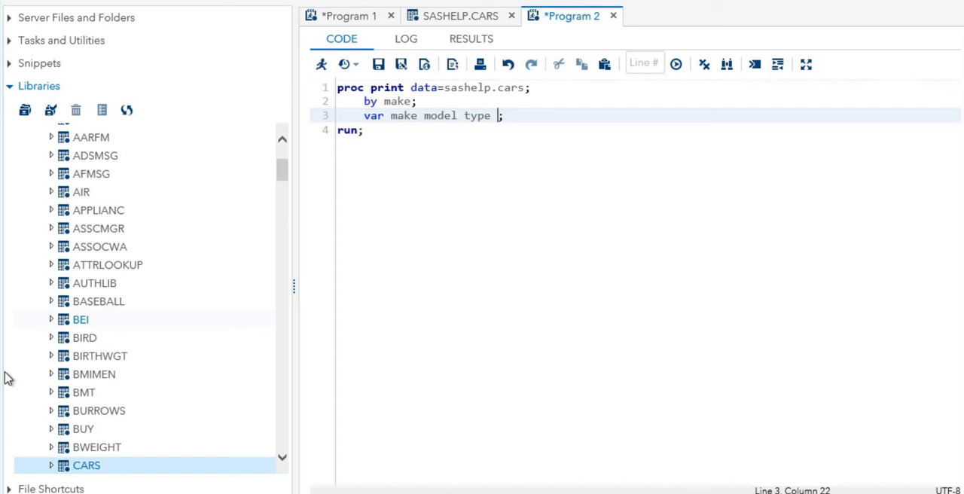
{"action": "left_click", "coordinate": [52, 467]}
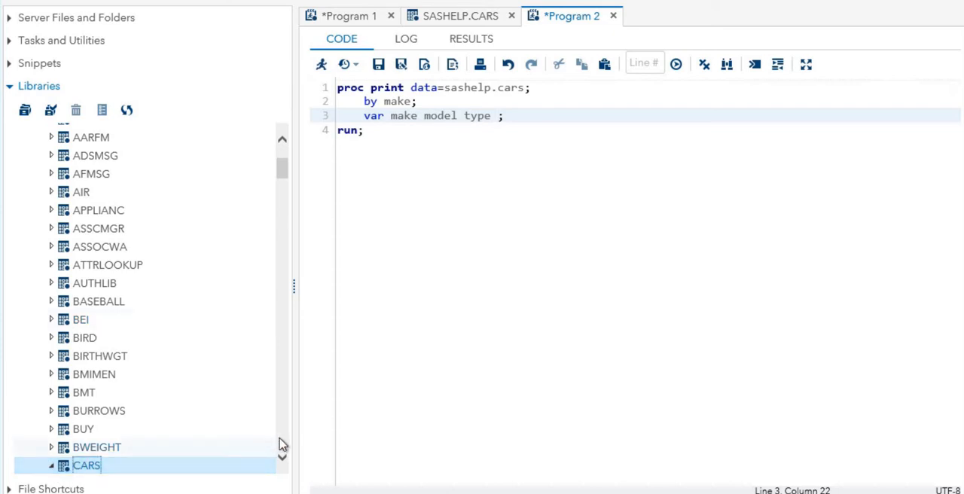
{"action": "scroll", "coordinate": [280, 446], "scroll_direction": "down", "scroll_amount": 5}
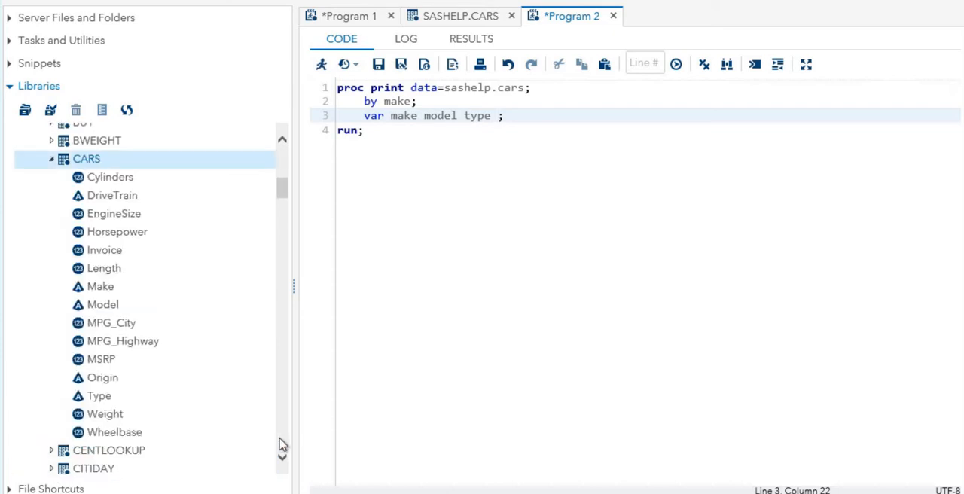
{"action": "left_click", "coordinate": [122, 327]}
{"action": "left_click", "coordinate": [126, 342], "text": "ctrl"}
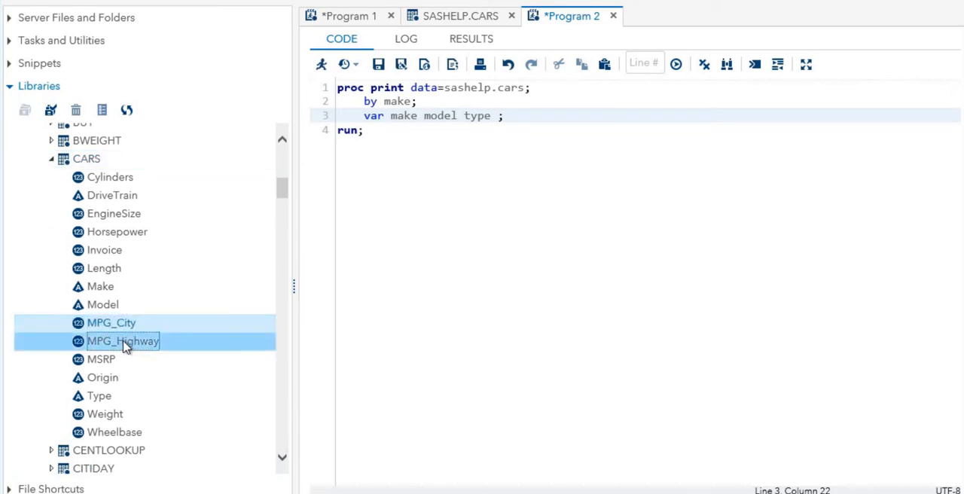
{"action": "left_click_drag", "start_coordinate": [121, 324], "coordinate": [497, 115]}
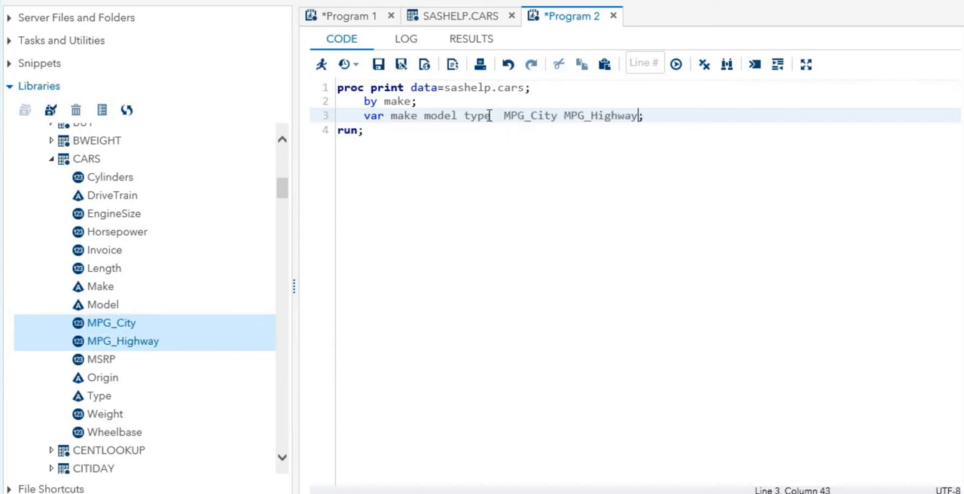
{"action": "left_click", "coordinate": [322, 67]}
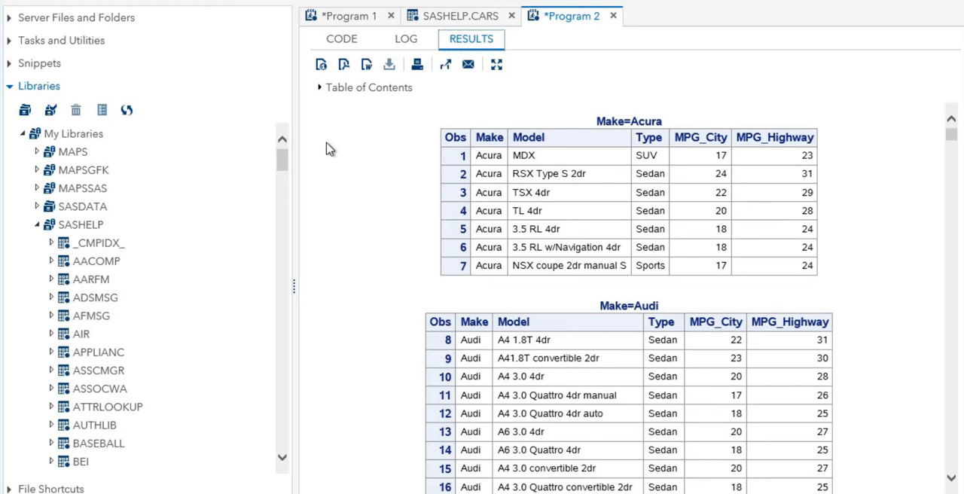
- Open the Summary Statistics task from the Statistics category of the tasks
{"action": "left_click", "coordinate": [97, 45]}
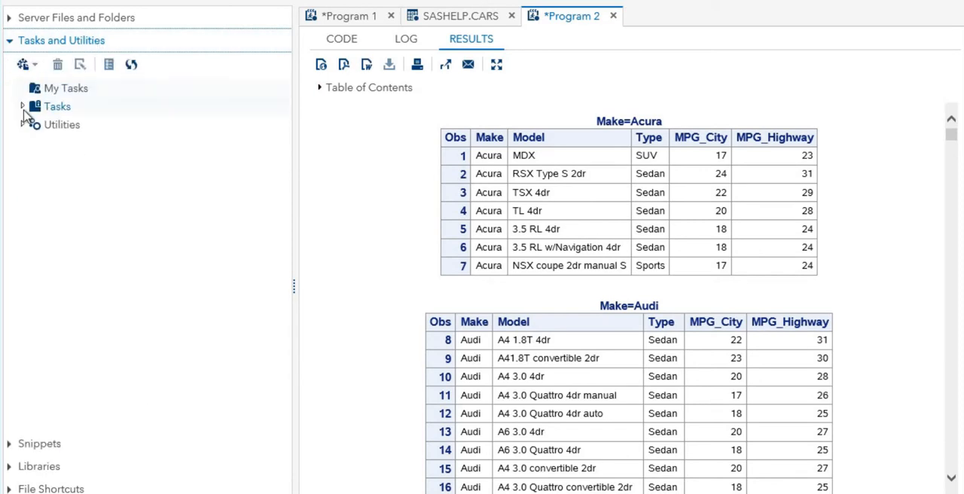
{"action": "left_click", "coordinate": [23, 109]}
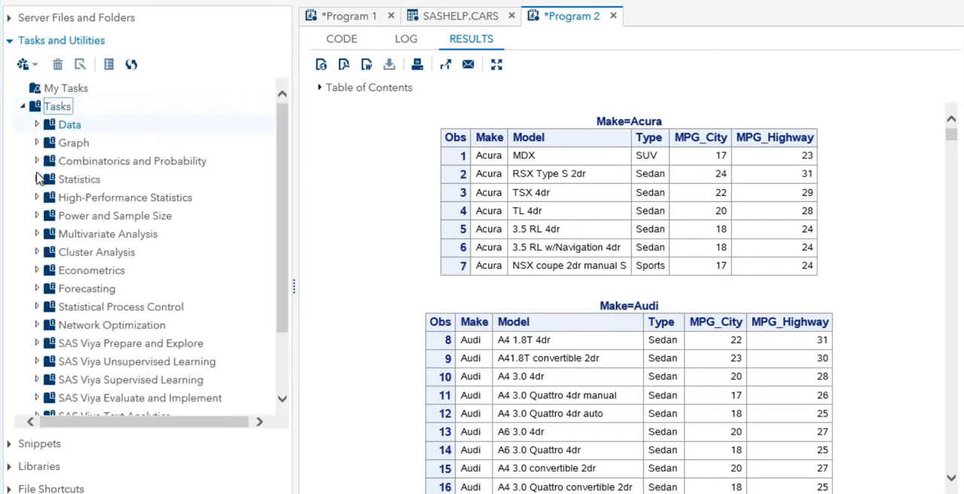
{"action": "left_click", "coordinate": [37, 180]}
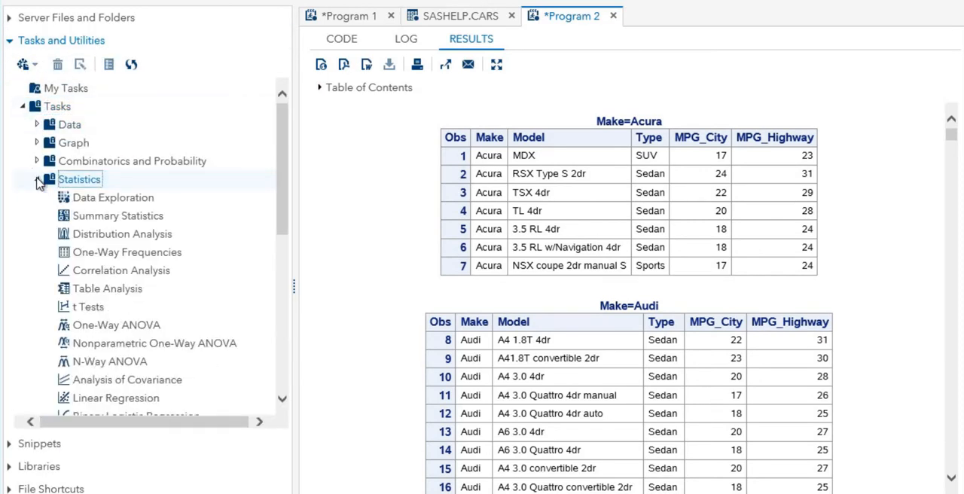
{"action": "double_click", "coordinate": [113, 218]}
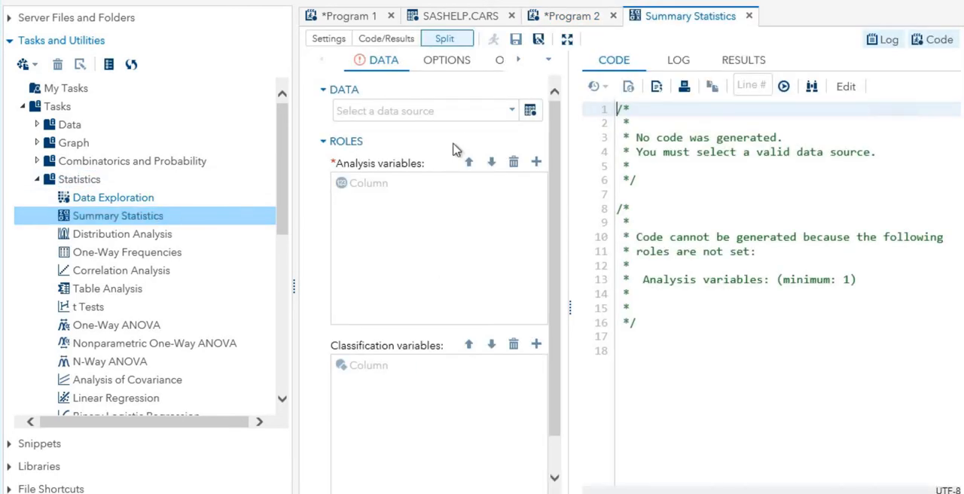
- Select the CARS table from the SASHELP library as the data source for the Summary Statistics task
{"action": "left_click", "coordinate": [529, 113]}
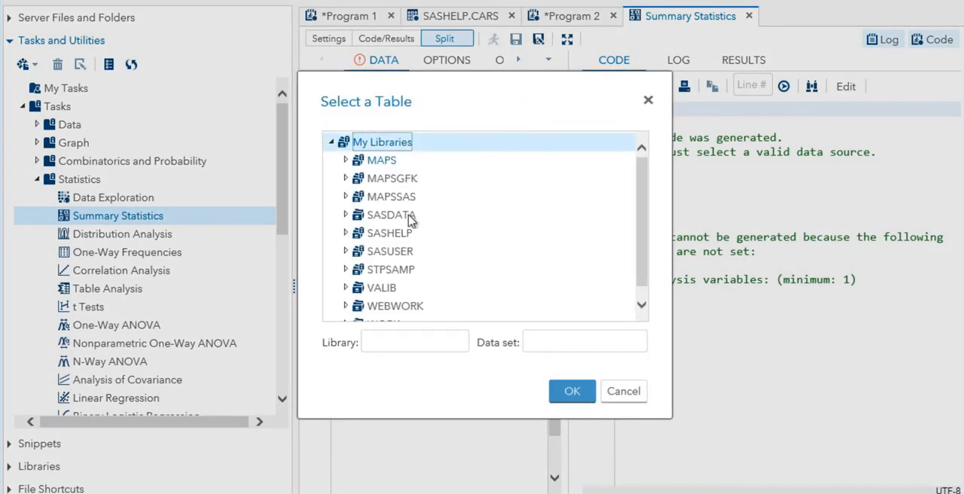
{"action": "left_click", "coordinate": [352, 234]}
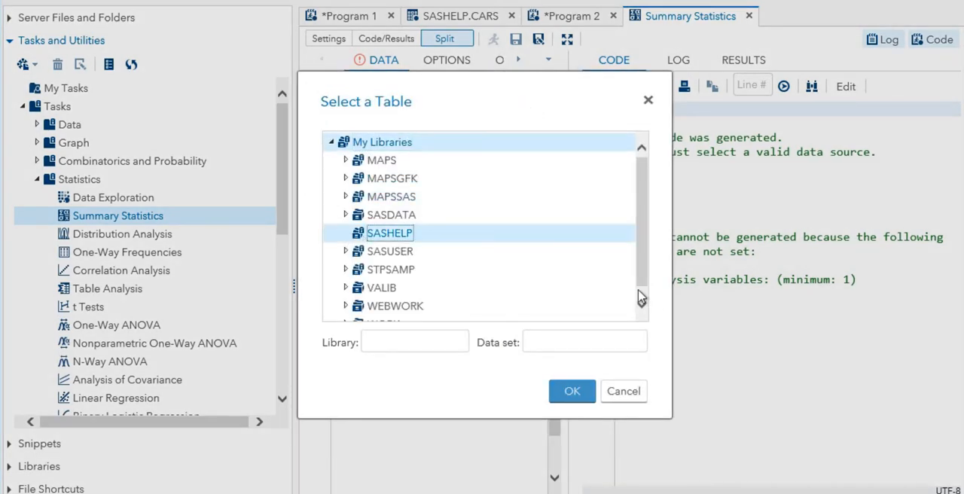
{"action": "scroll", "coordinate": [639, 299], "scroll_direction": "down", "scroll_amount": 5}
{"action": "left_click", "coordinate": [393, 280]}
{"action": "left_click", "coordinate": [572, 391]}
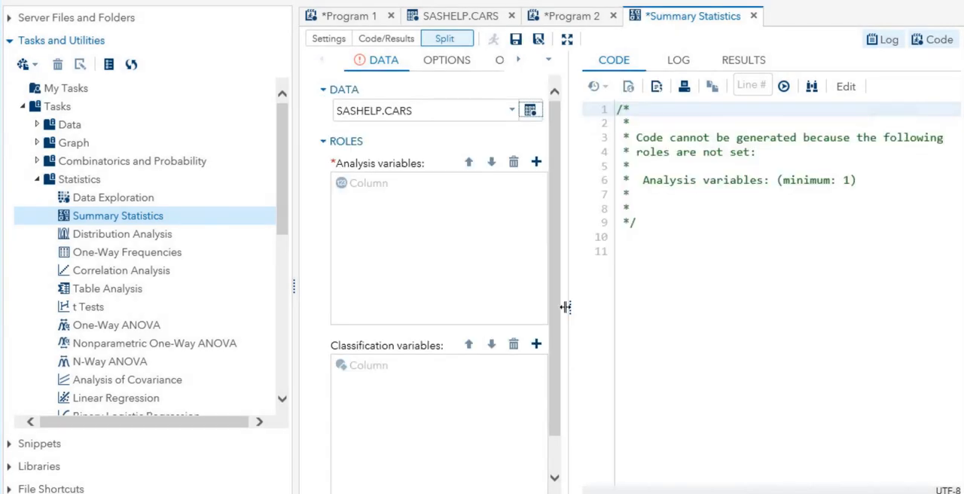
- Add Weight as the analysis variable and run the Summary Statistics task with the default basic statistics
{"action": "left_click", "coordinate": [566, 41]}
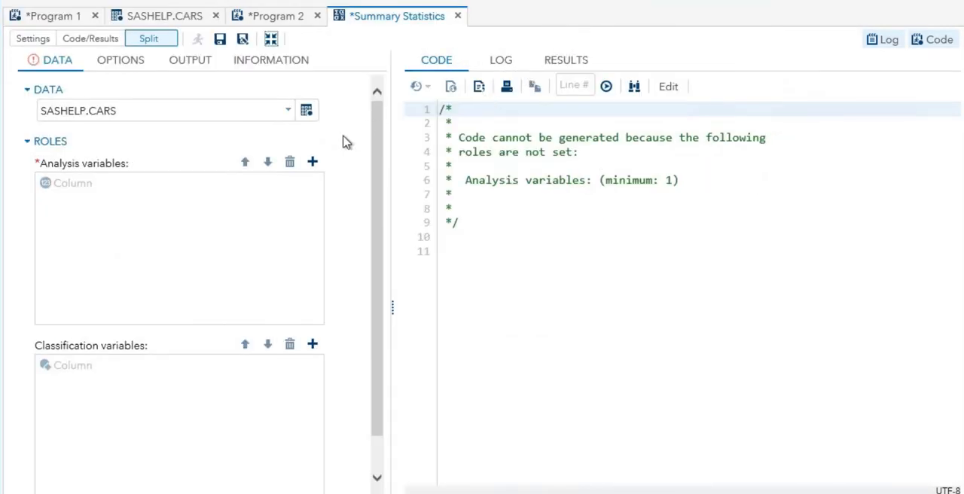
{"action": "left_click", "coordinate": [312, 164]}
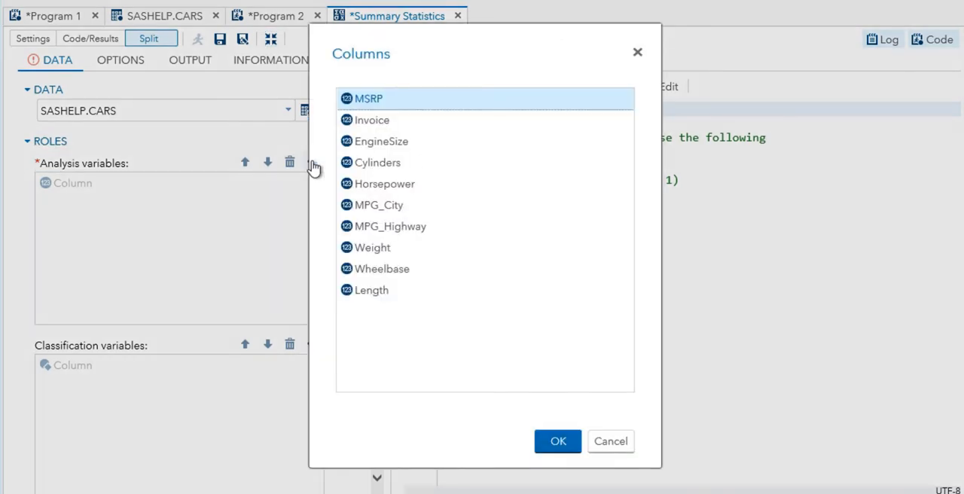
{"action": "left_click", "coordinate": [376, 247]}
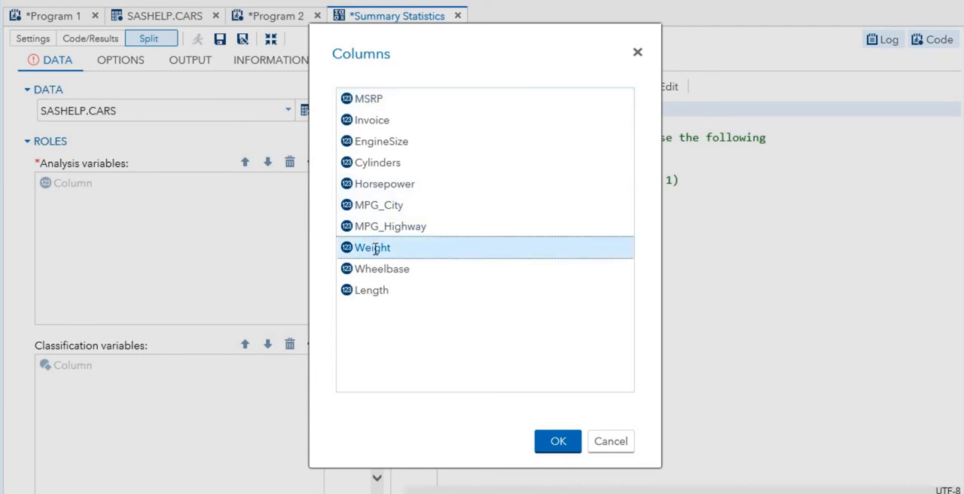
{"action": "left_click", "coordinate": [557, 441]}
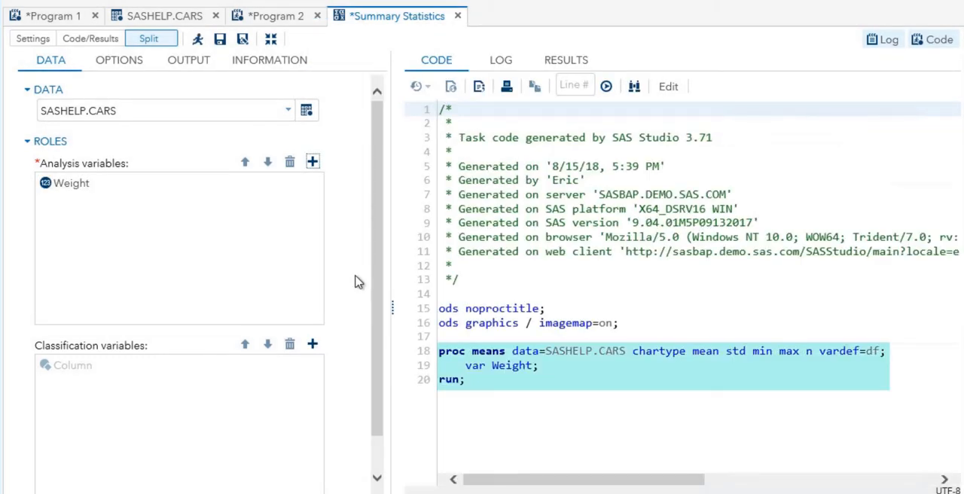
{"action": "left_click", "coordinate": [121, 65]}
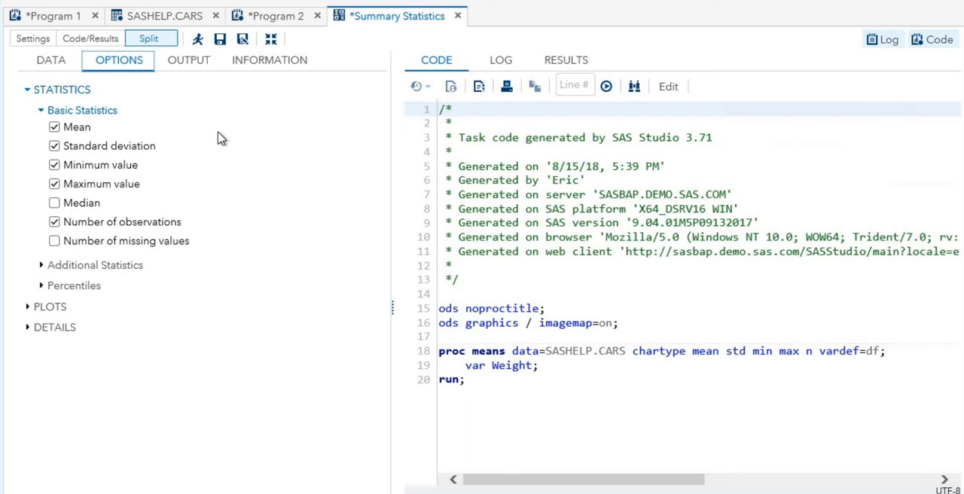
{"action": "left_click", "coordinate": [198, 43]}
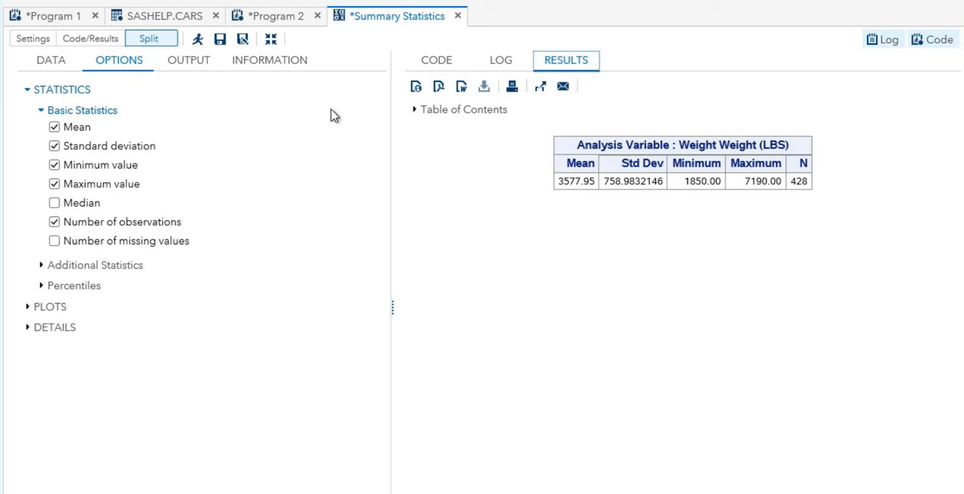
- Open the Bar Chart task from the Graph category of the tasks
{"action": "left_click", "coordinate": [271, 41]}
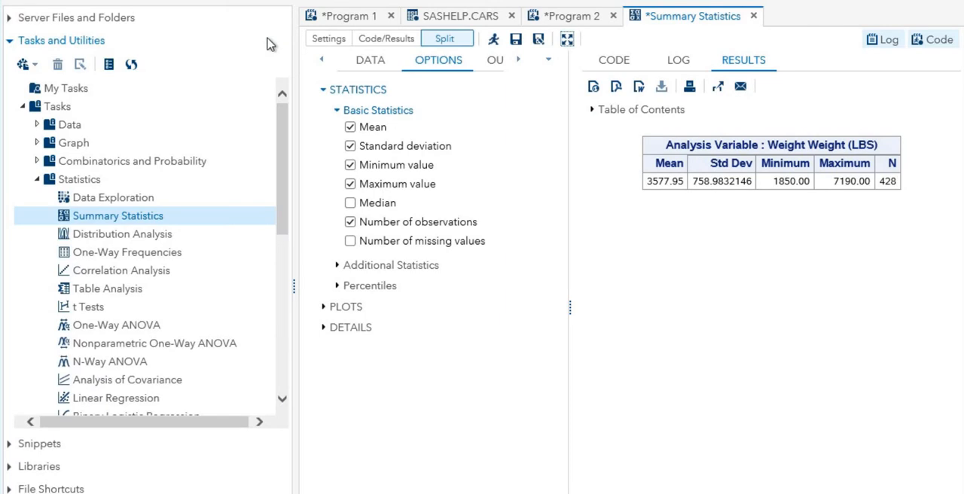
{"action": "left_click", "coordinate": [40, 145]}
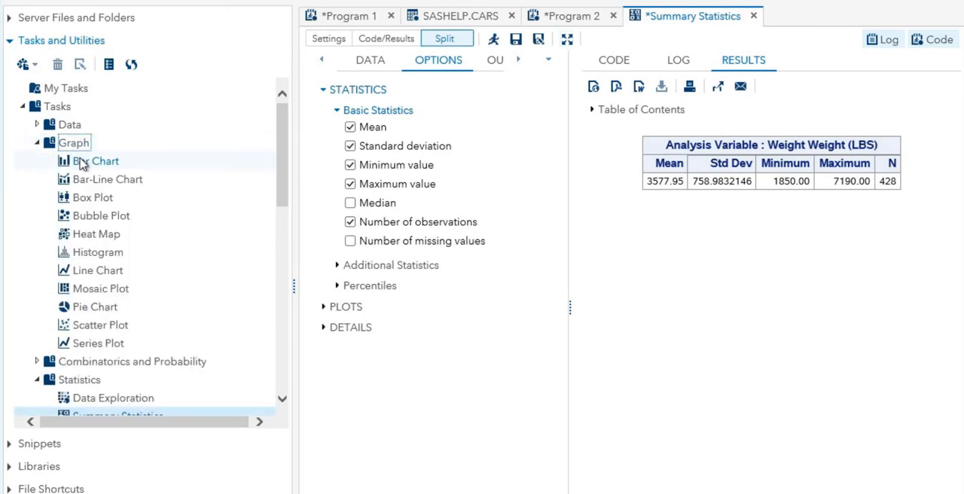
{"action": "left_click", "coordinate": [83, 163]}
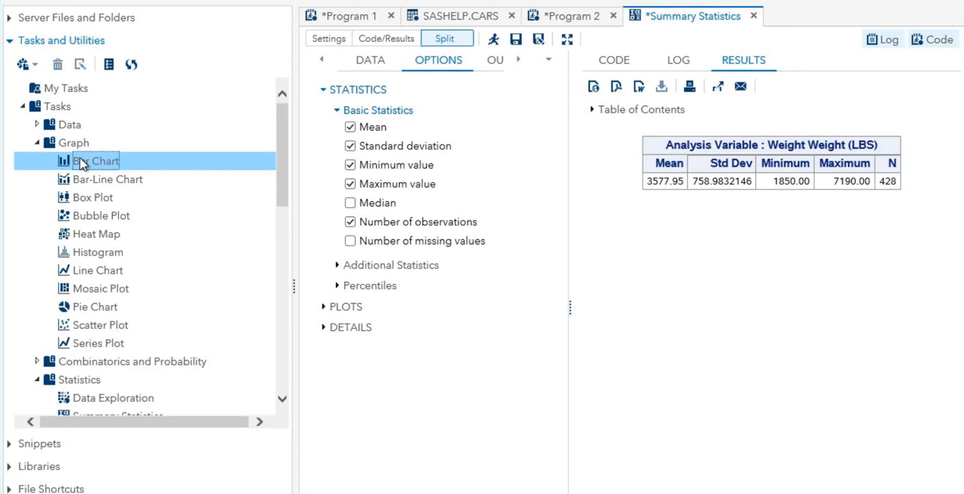
{"action": "double_click", "coordinate": [82, 163]}
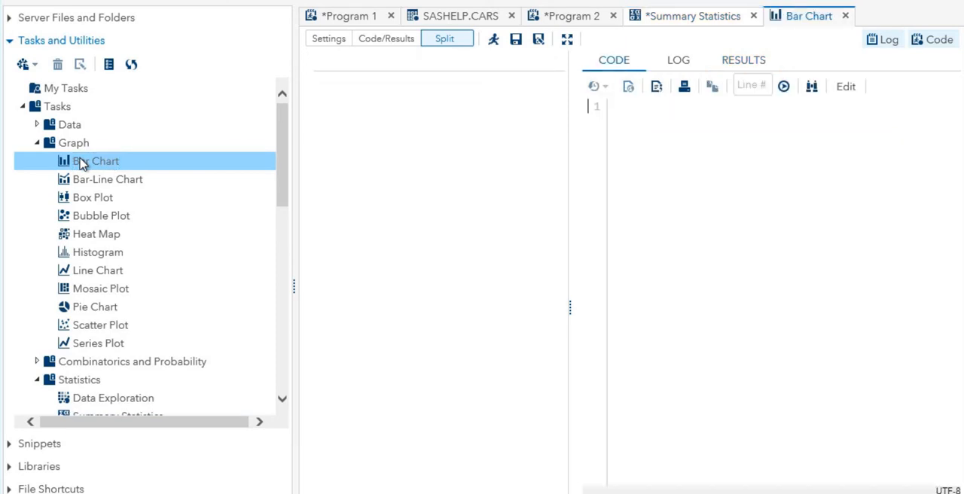
- Change the bar chart's data source to the FISH table in the SASHELP library
{"action": "left_click", "coordinate": [568, 40]}
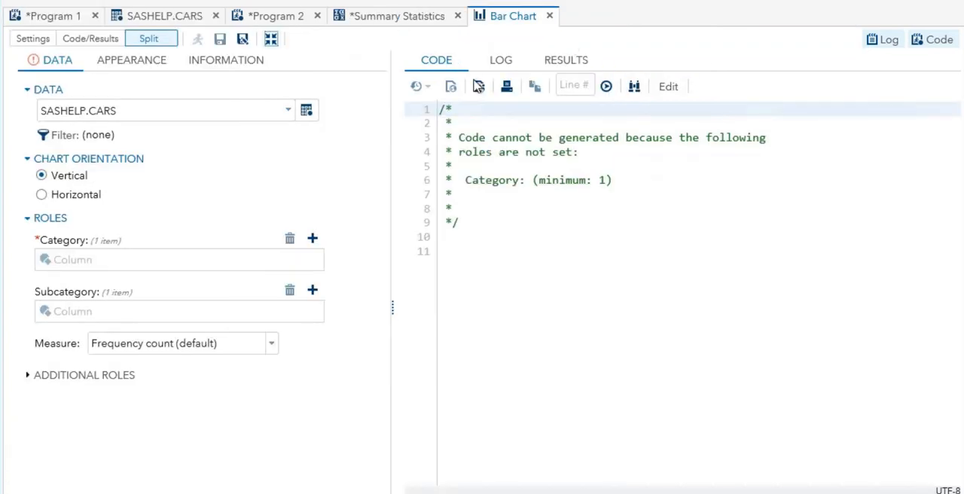
{"action": "left_click", "coordinate": [307, 113]}
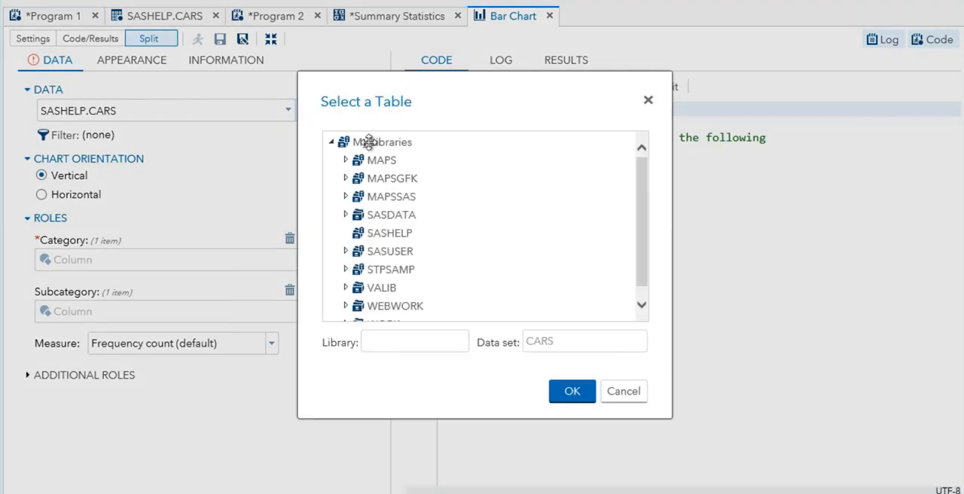
{"action": "scroll", "coordinate": [529, 187], "scroll_direction": "down", "scroll_amount": 10}
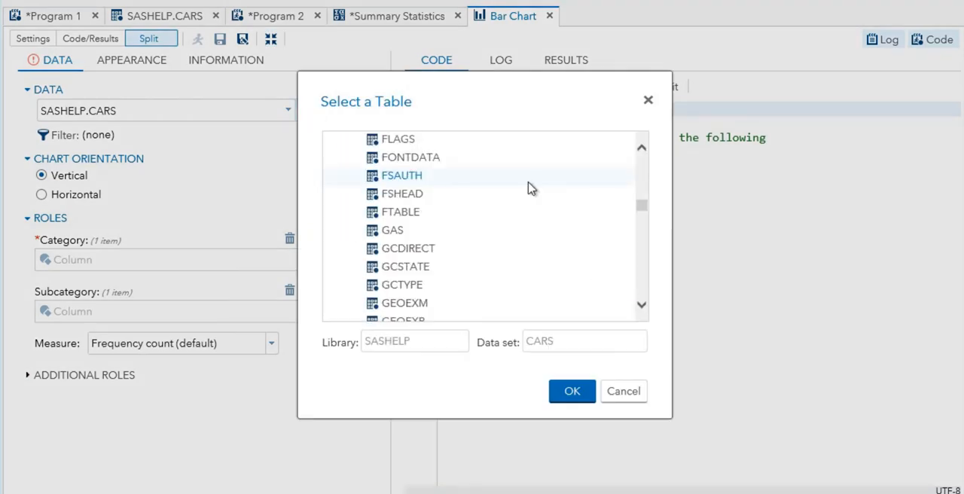
{"action": "scroll", "coordinate": [362, 151], "scroll_direction": "up", "scroll_amount": 1}
{"action": "left_click", "coordinate": [363, 149]}
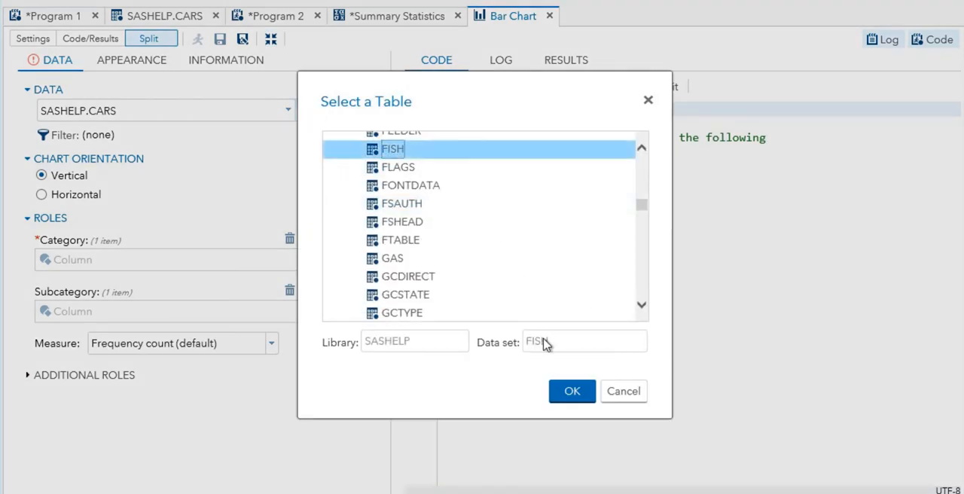
{"action": "left_click", "coordinate": [567, 398]}
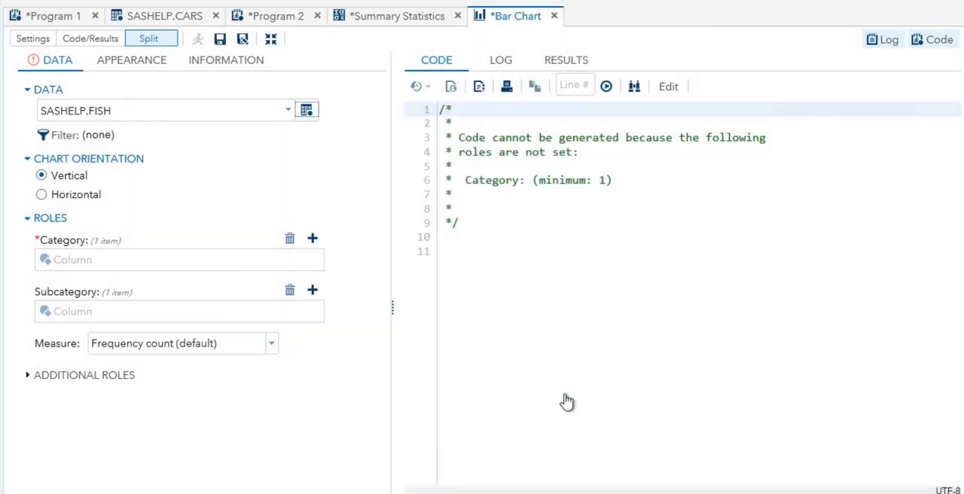
- Assign Species as the chart's category and use the Weight variable with the Mean statistic as its measure
{"action": "left_click", "coordinate": [313, 241]}
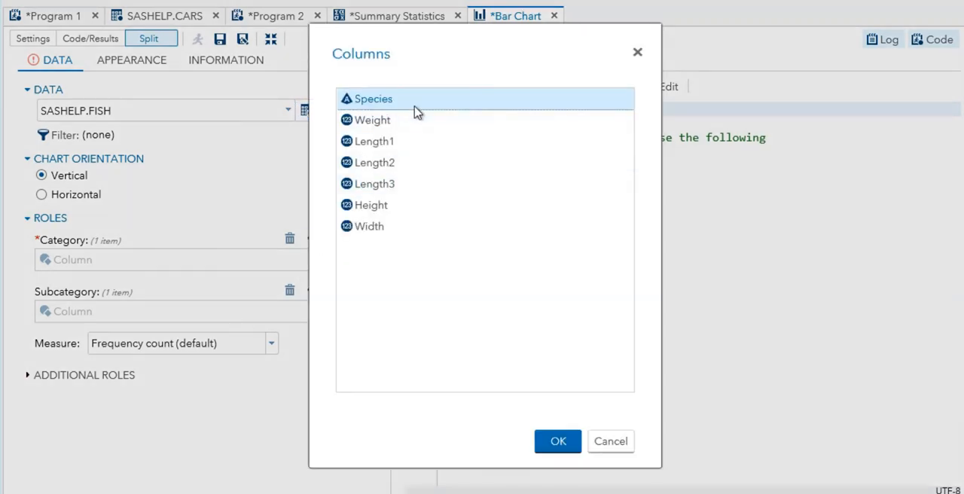
{"action": "left_click", "coordinate": [557, 442]}
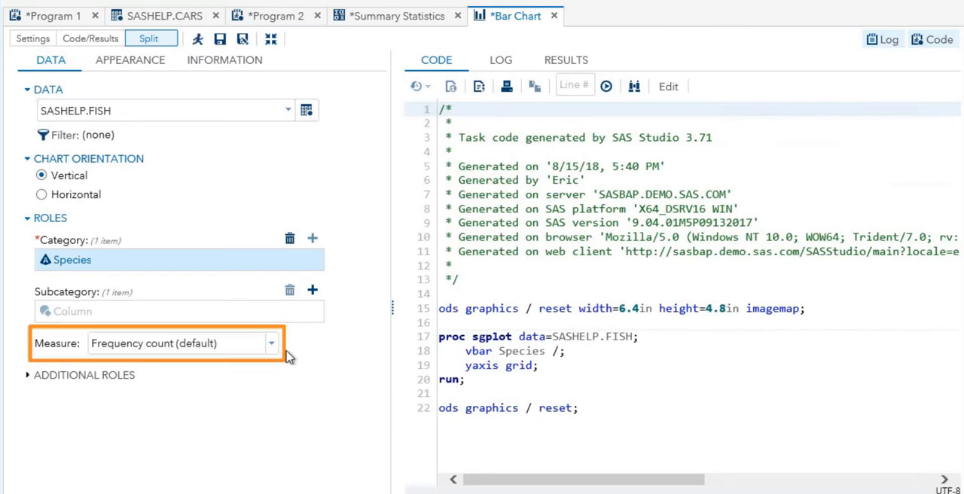
{"action": "left_click", "coordinate": [271, 344]}
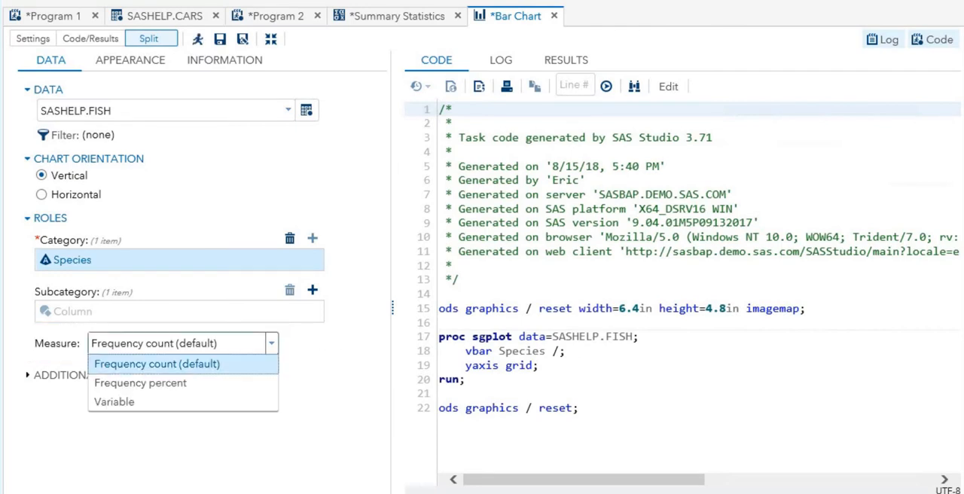
{"action": "left_click", "coordinate": [114, 402]}
{"action": "left_click", "coordinate": [327, 374]}
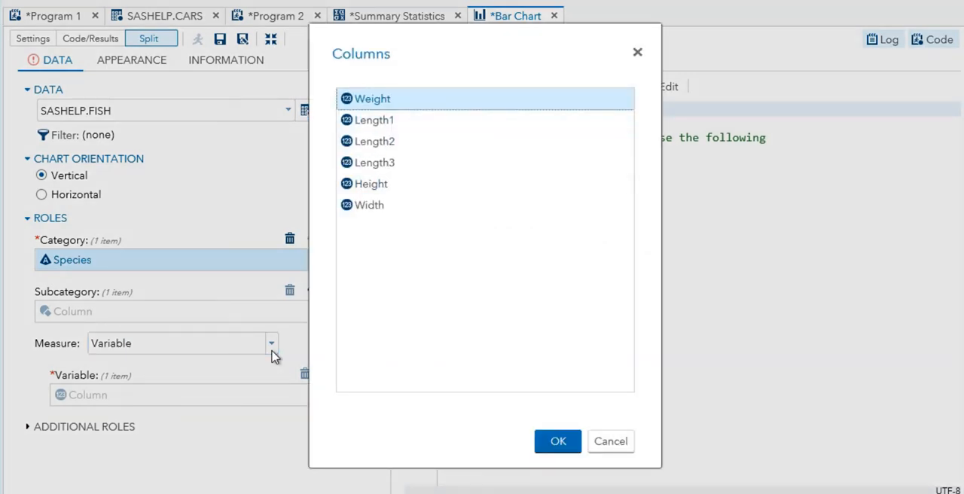
{"action": "key", "text": "Return"}
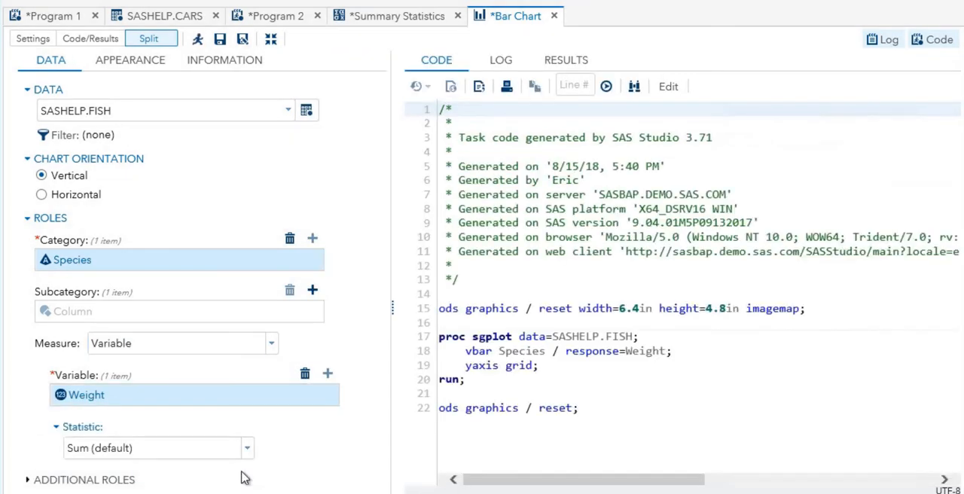
{"action": "left_click", "coordinate": [247, 447]}
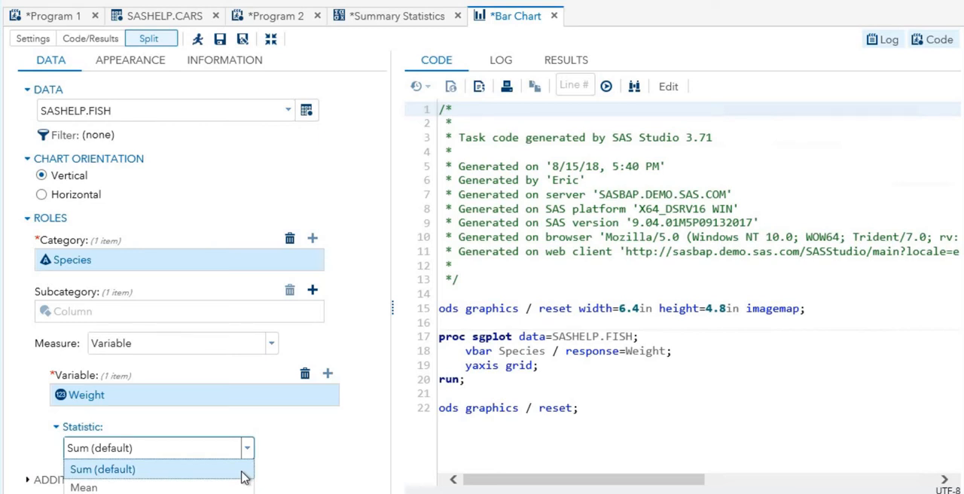
{"action": "left_click", "coordinate": [241, 487]}
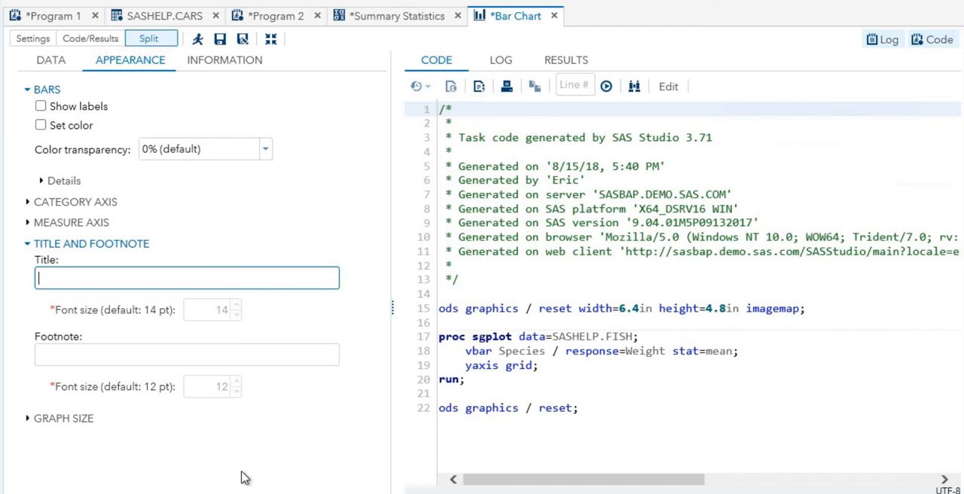
- Title the bar chart "Average Weight for Different Species" in its appearance settings
{"action": "type", "text": "Average"}
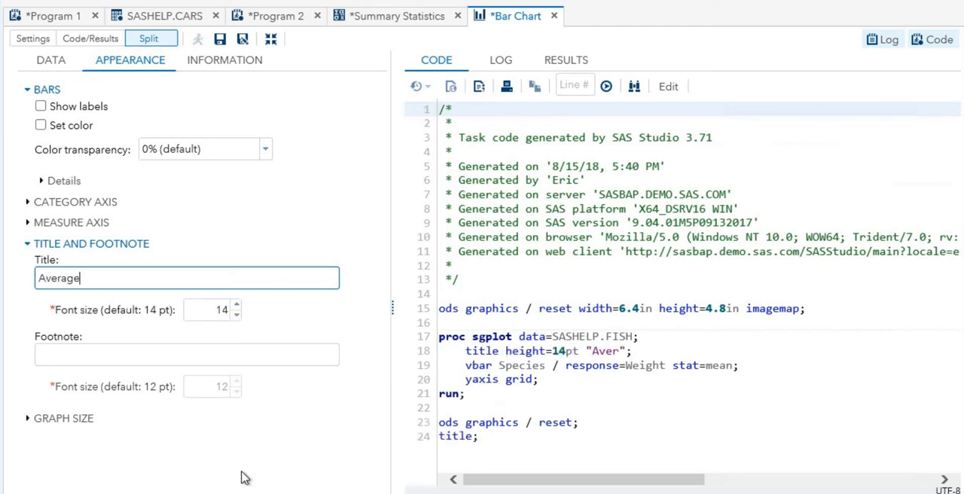
{"action": "type", "text": " Weight for Different Species"}
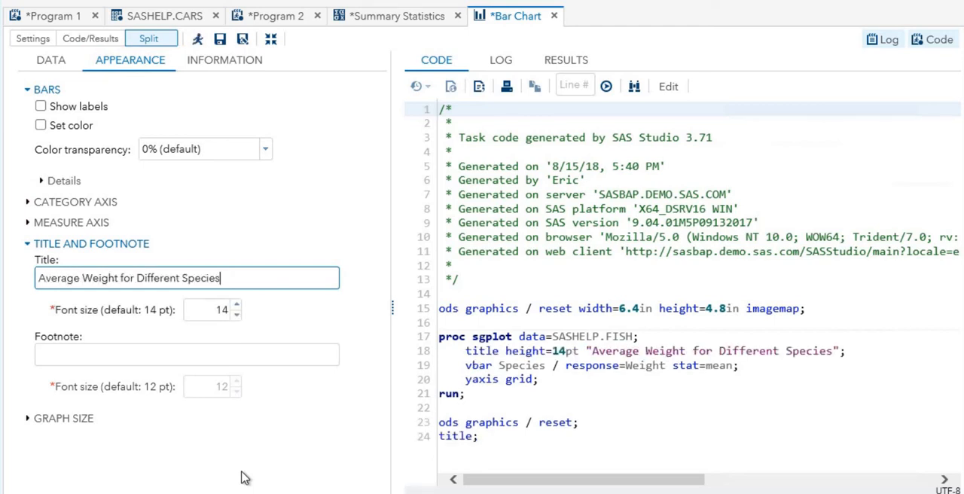
- Give the bars a green color with the Sheen effect and run the Bar Chart task
{"action": "left_click", "coordinate": [41, 125]}
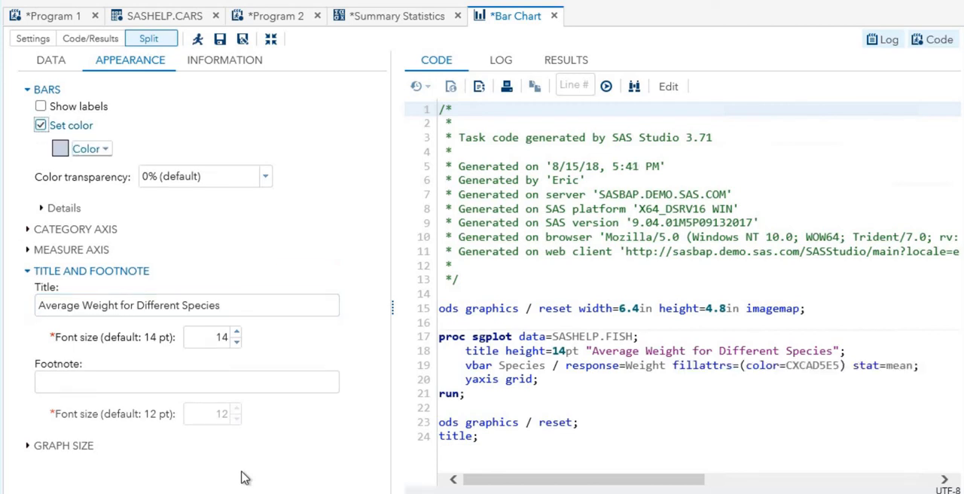
{"action": "left_click", "coordinate": [91, 149]}
{"action": "left_click", "coordinate": [212, 236]}
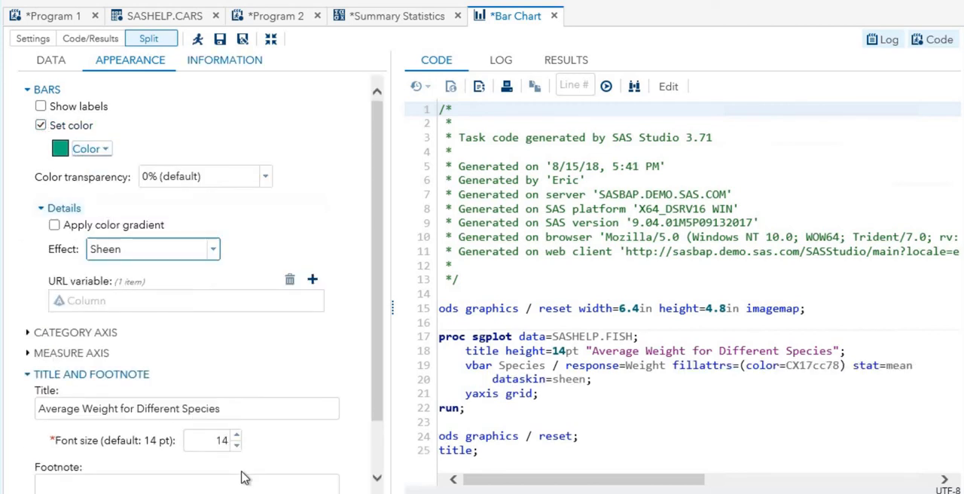
{"action": "key", "text": "F3"}
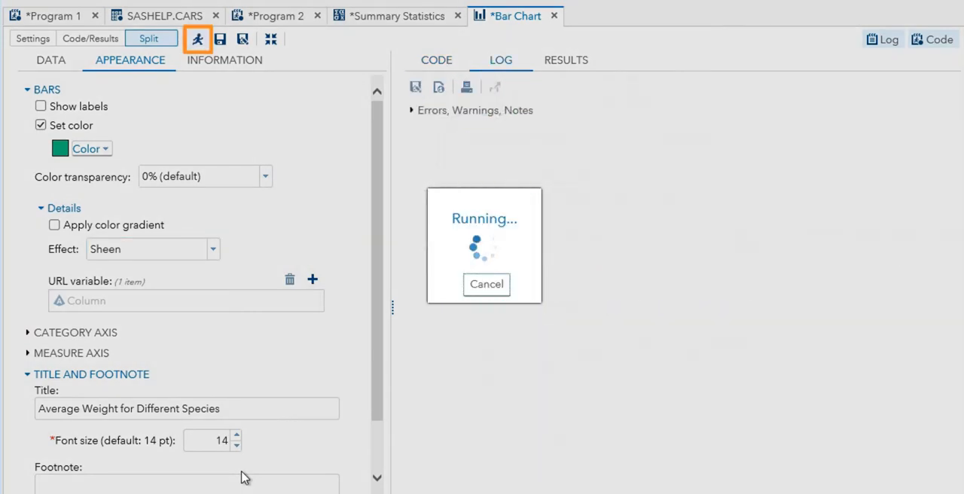